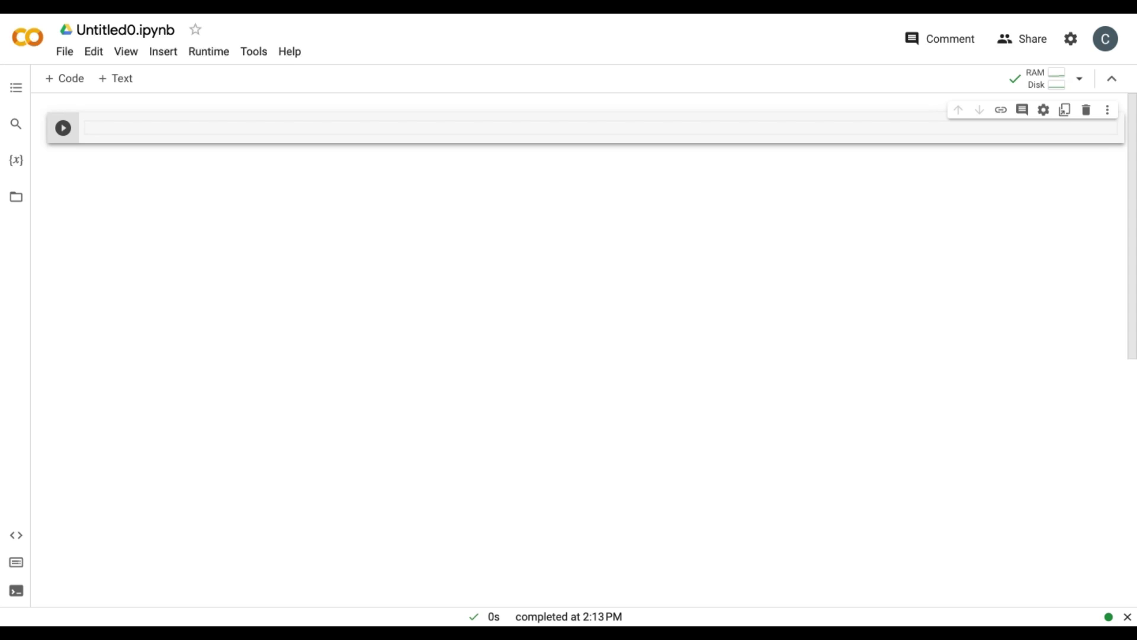
Rename the notebook from Untitled0.ipynb to mnist.ipynb
click(107, 30)
text(m)
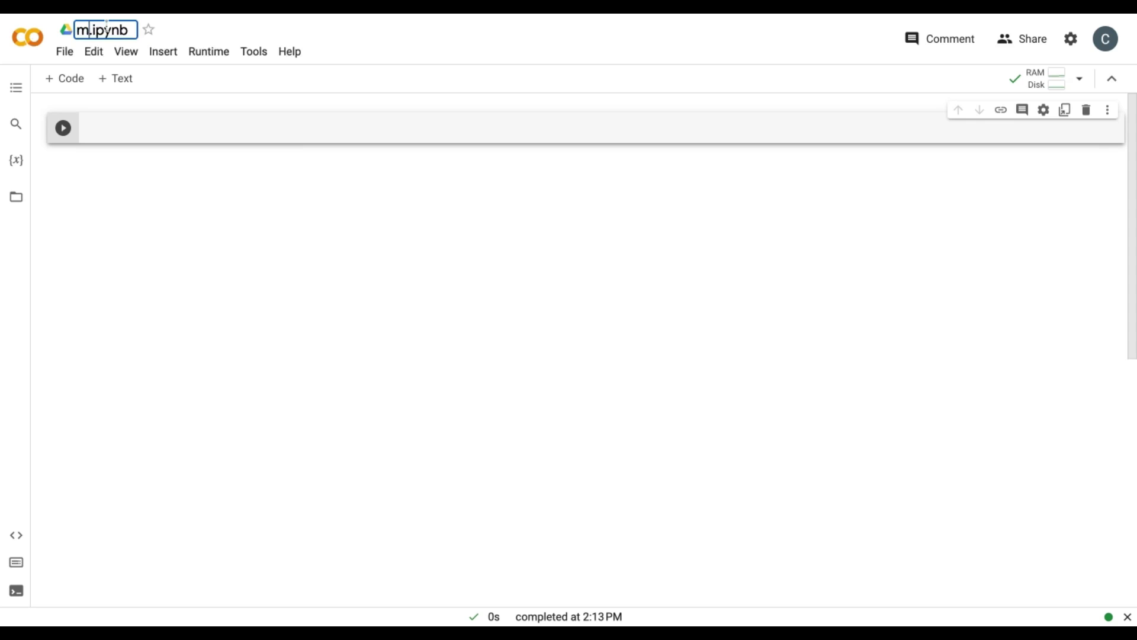
text(nist)
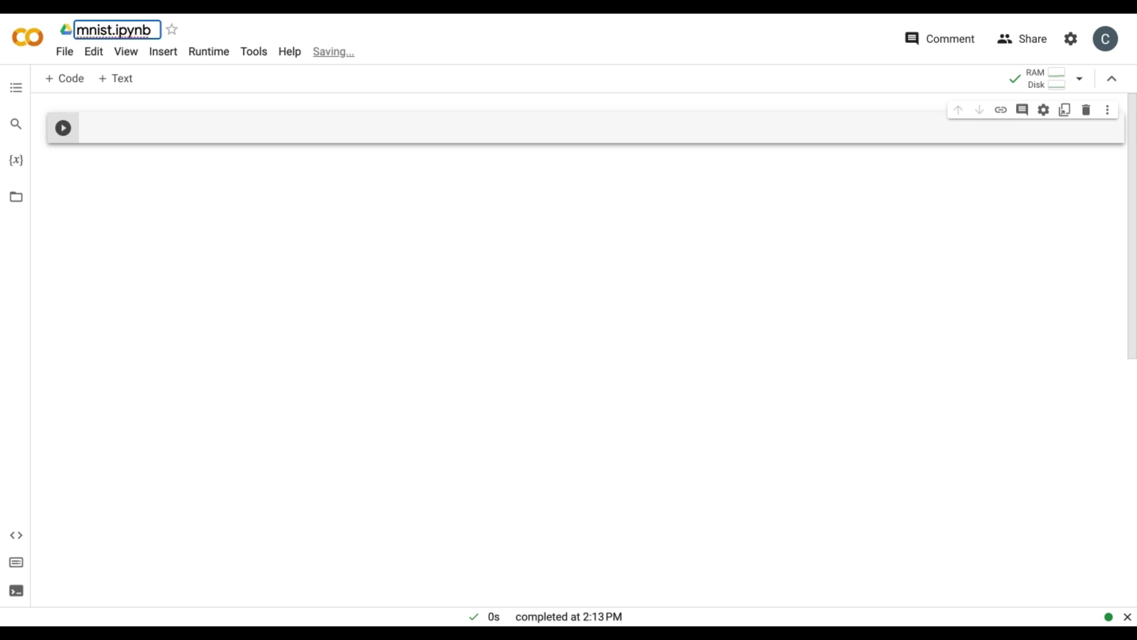
Write and run a cell importing numpy, tensorflow, keras, matplotlib.pyplot and seaborn
click(199, 125)
text(import )
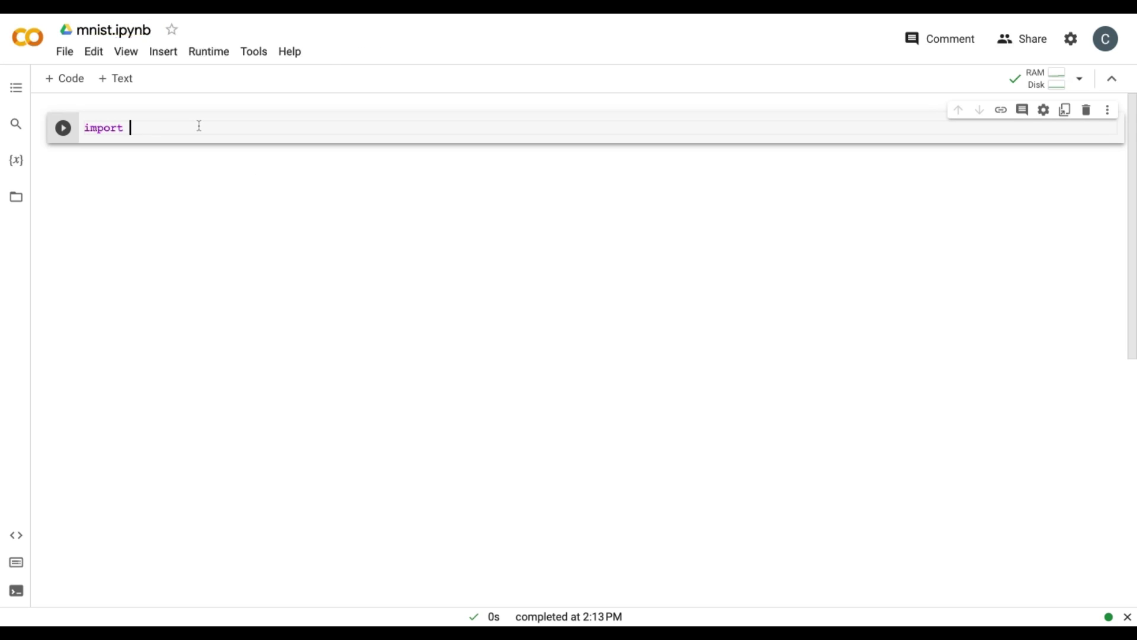
text(numpy as np)
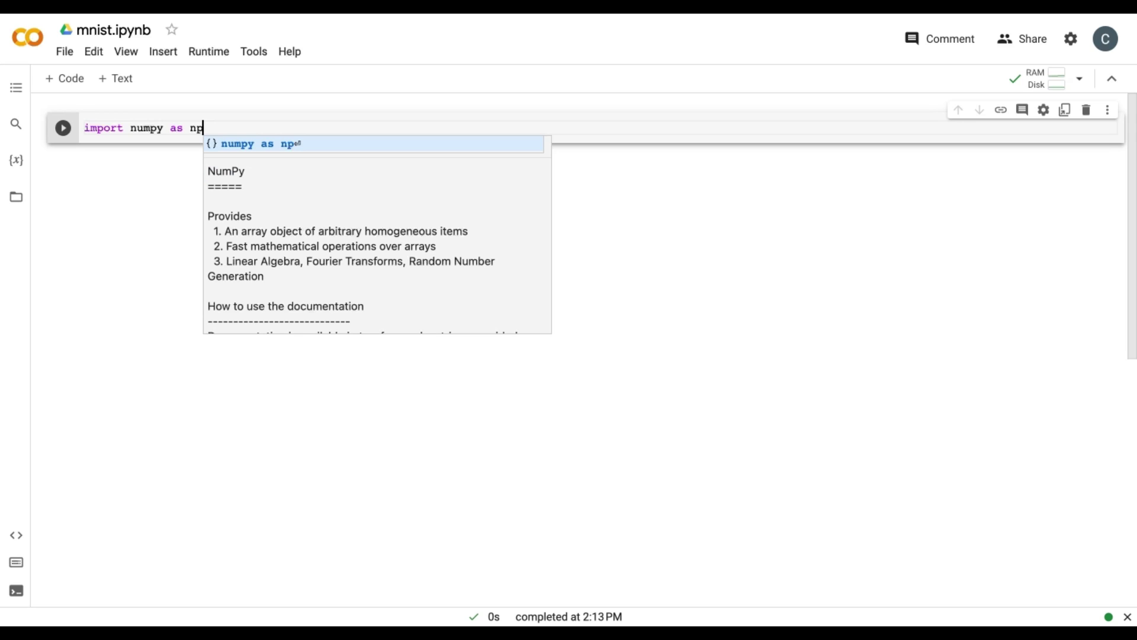
key(Return)
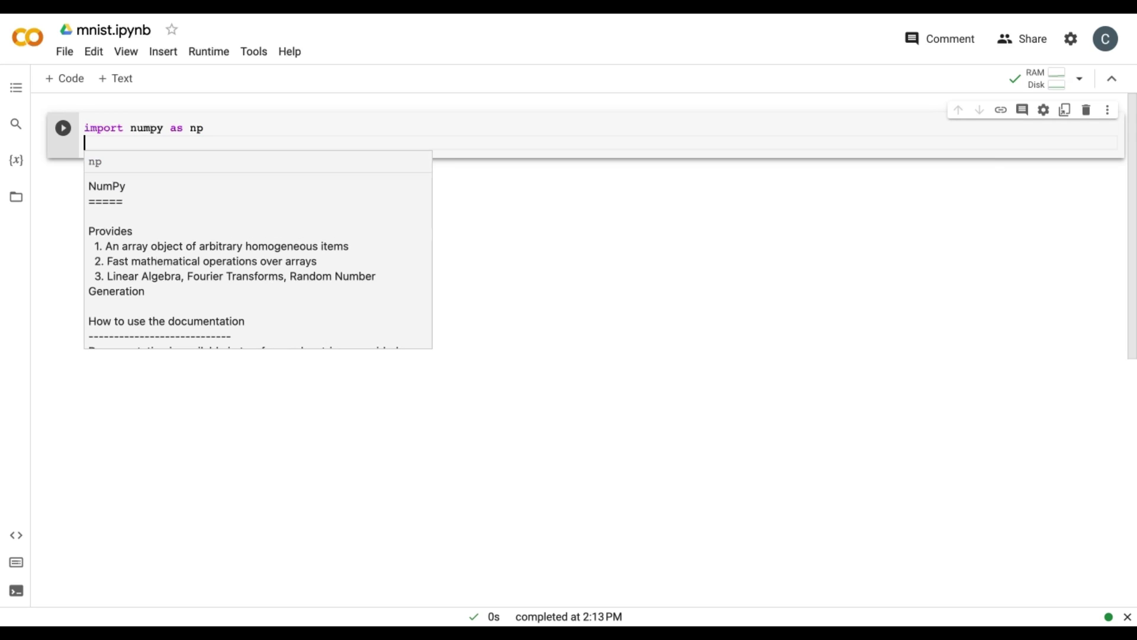
text(import tensorflow as t)
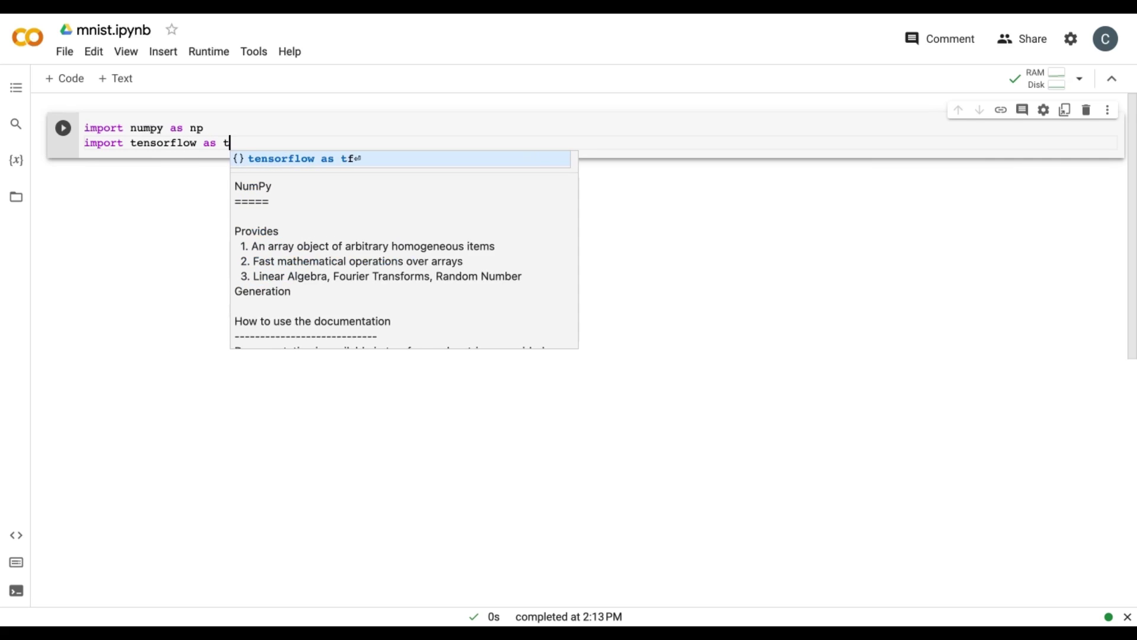
text(f)
key(Return)
text(from tensor)
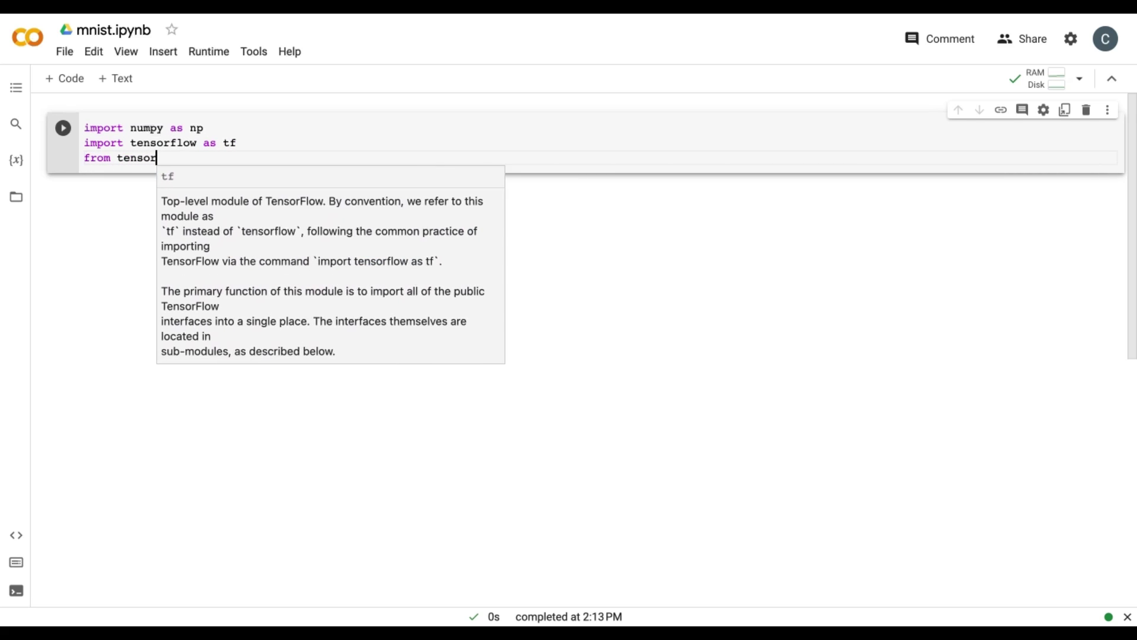
text(flow import keras)
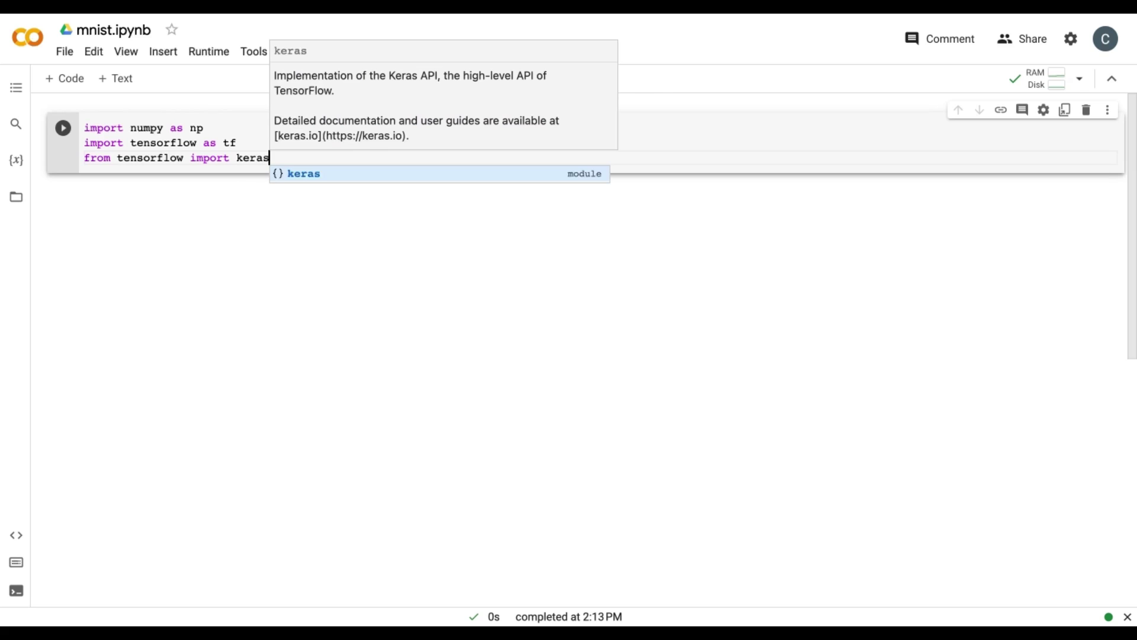
key(Return)
key(Return)
text(from matpl)
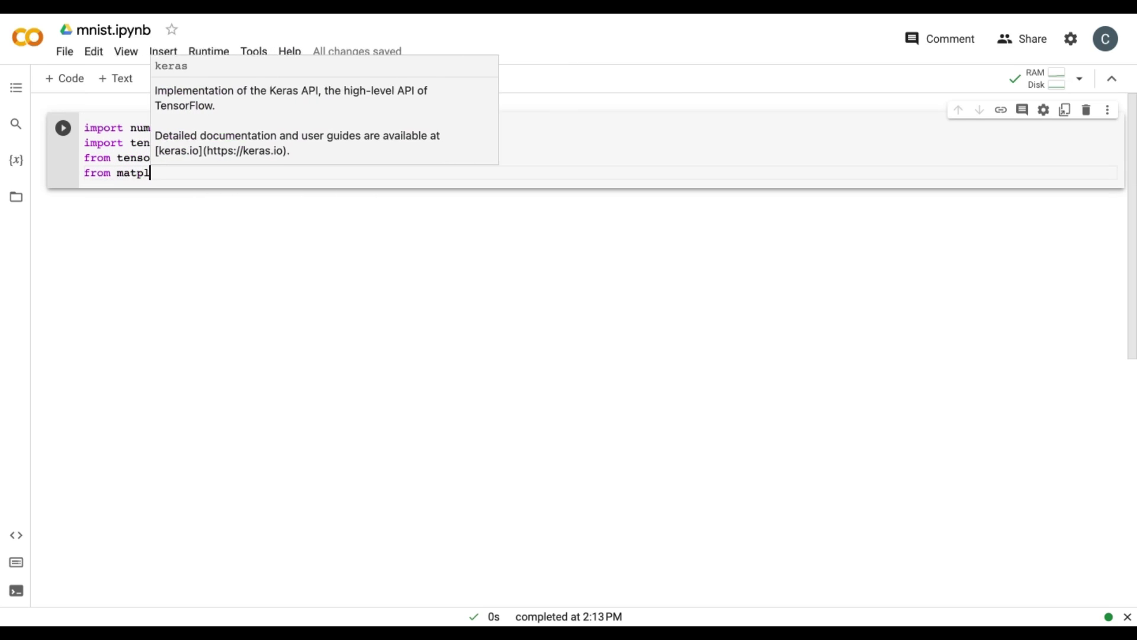
text(otlib import pyplot as plt)
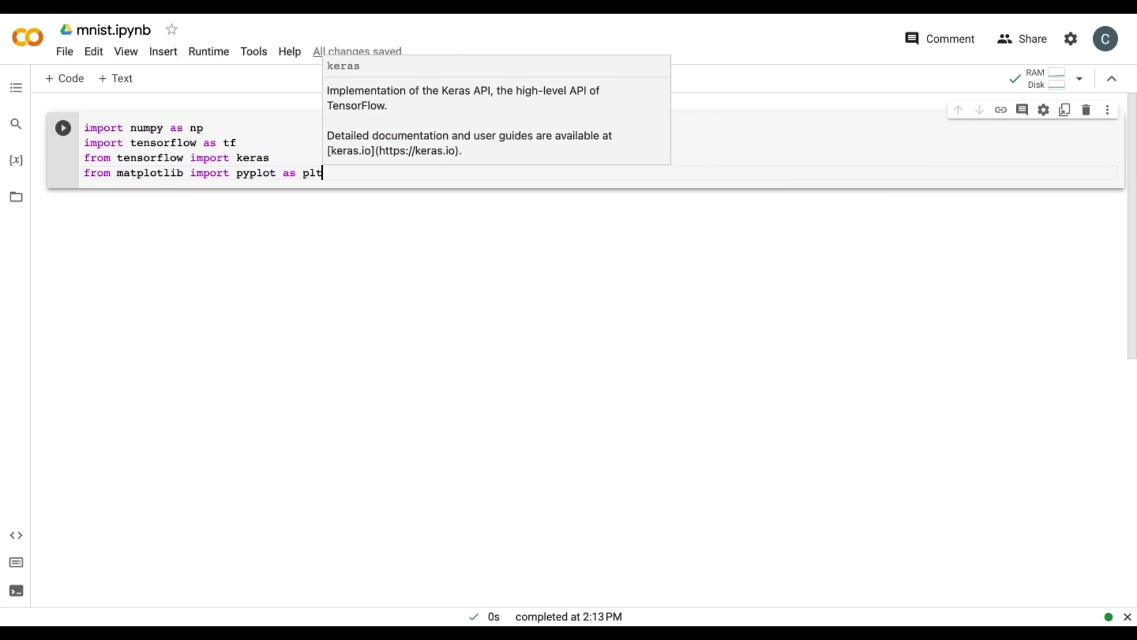
key(Return)
text(import seaborn as sn)
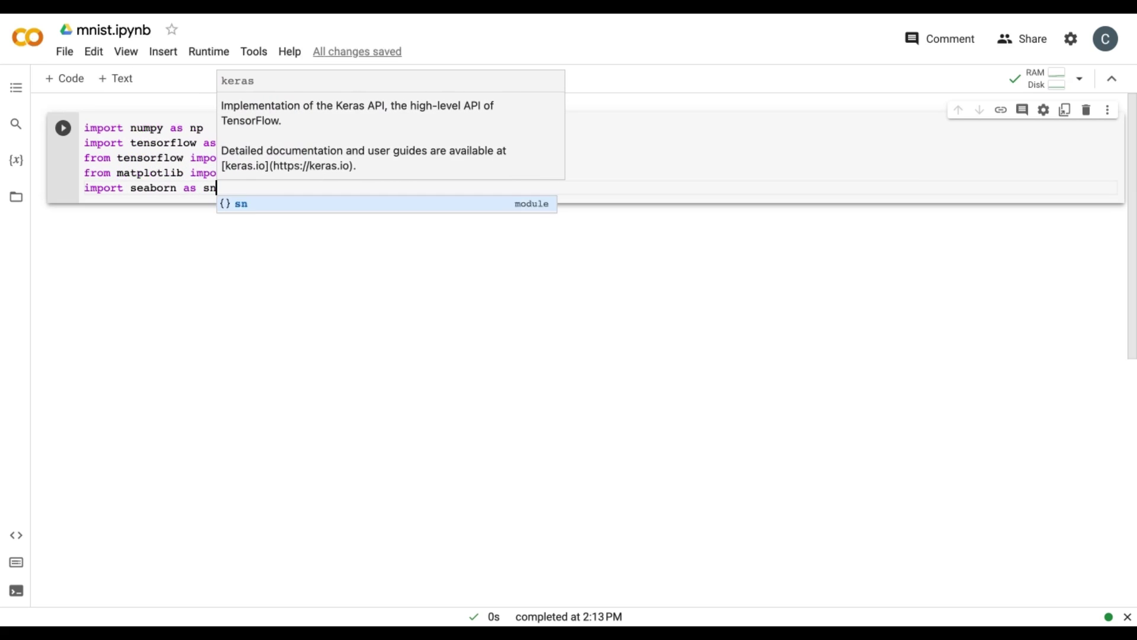
key(ctrl+Return)
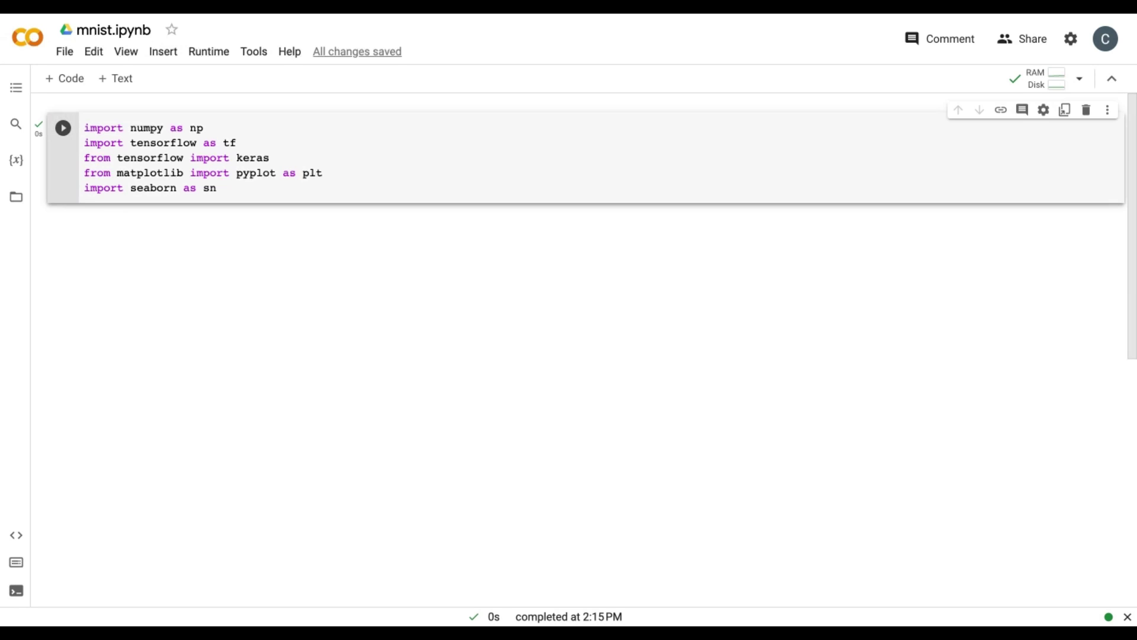
Add and run a cell loading keras.datasets.mnist.load_data() into X_train, y_train, X_test, y_test
click(71, 80)
text((x_train, y)
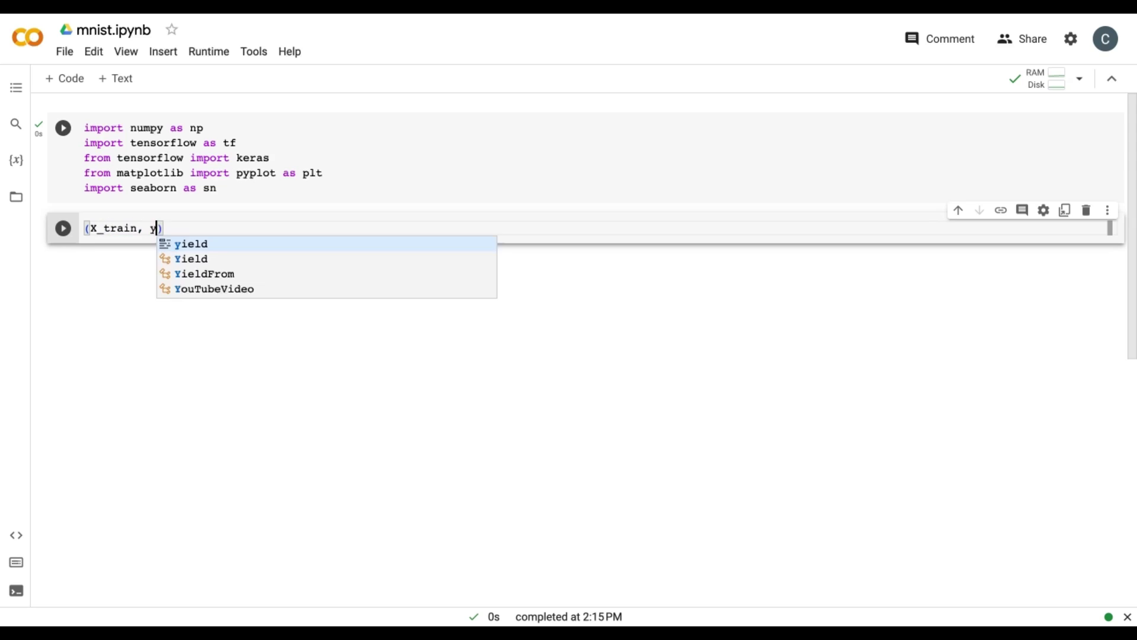
text(_train), (X_test, y)
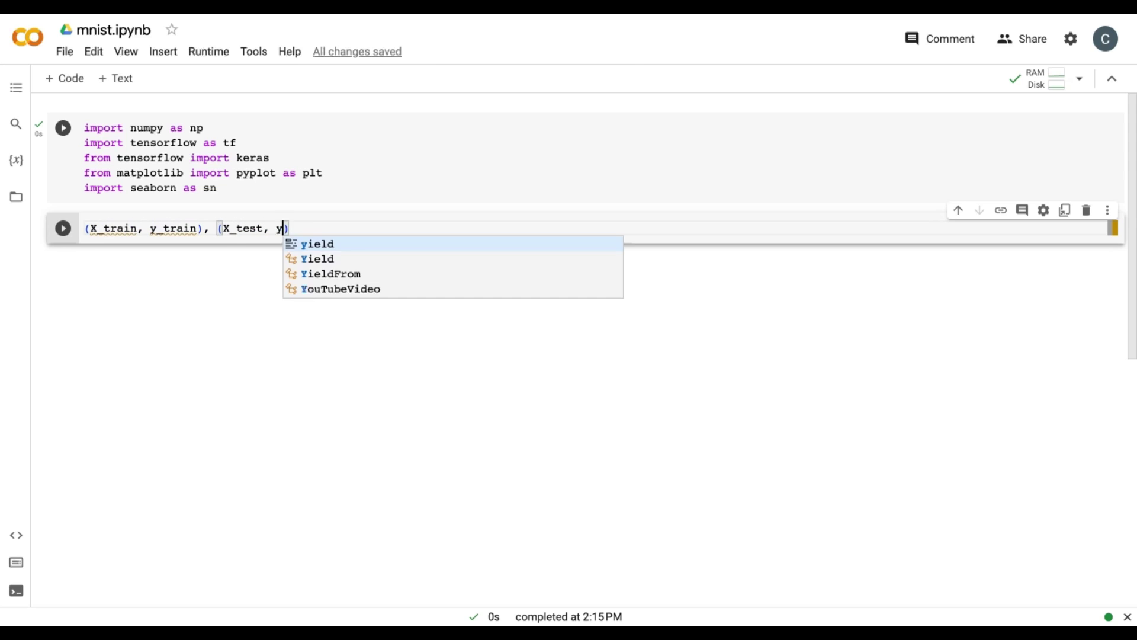
text(_test) = keras.datasets.)
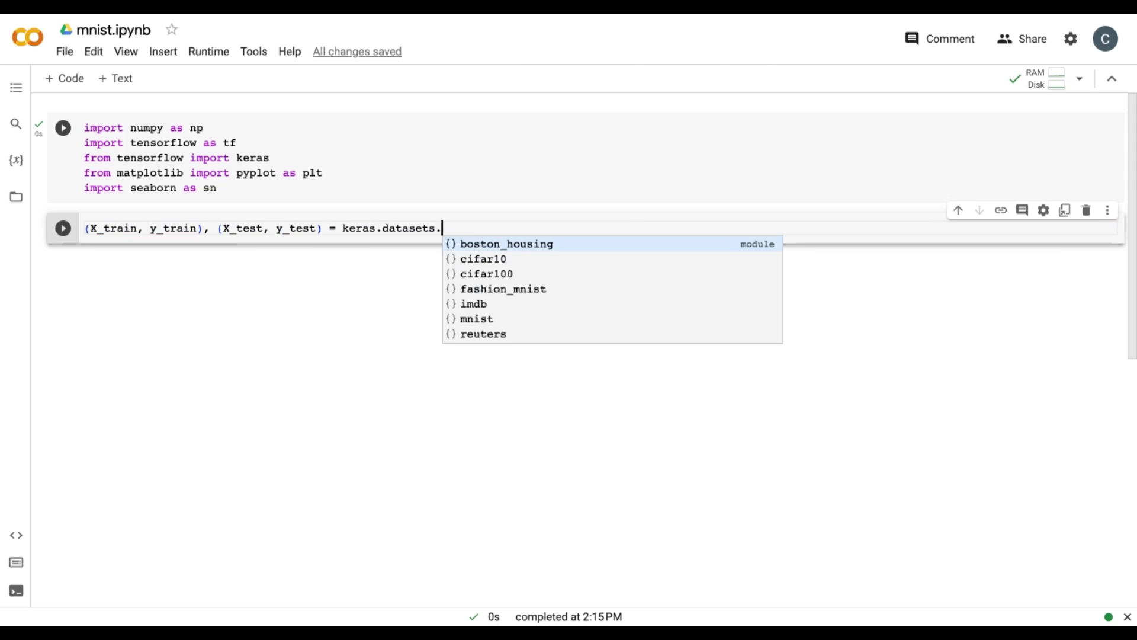
text(mnist.load_data())
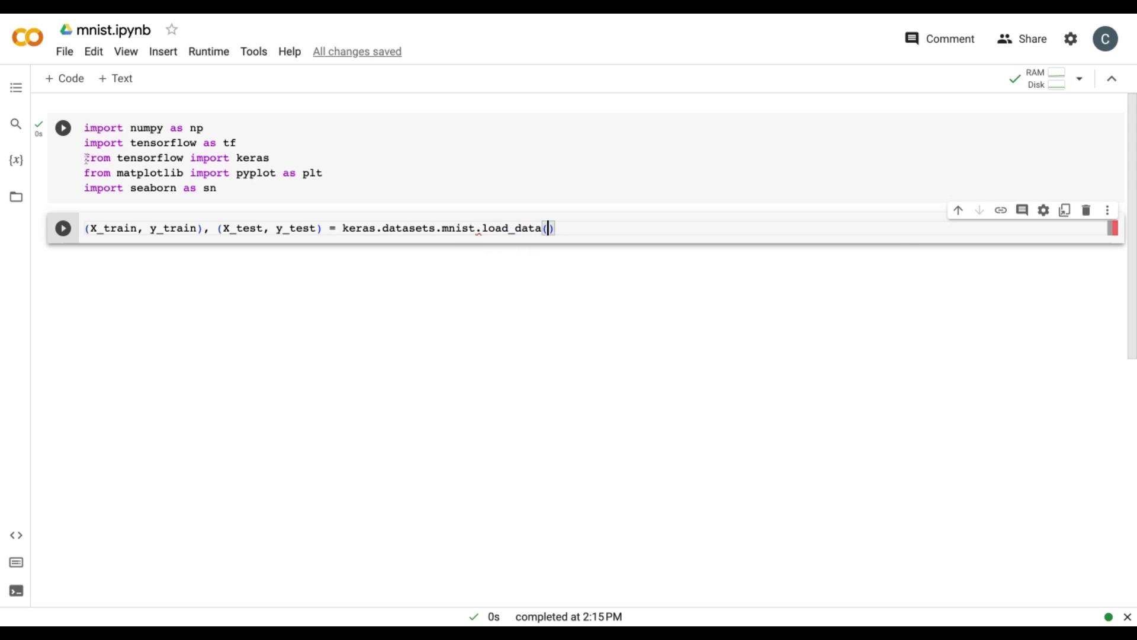
key(ctrl+Return)
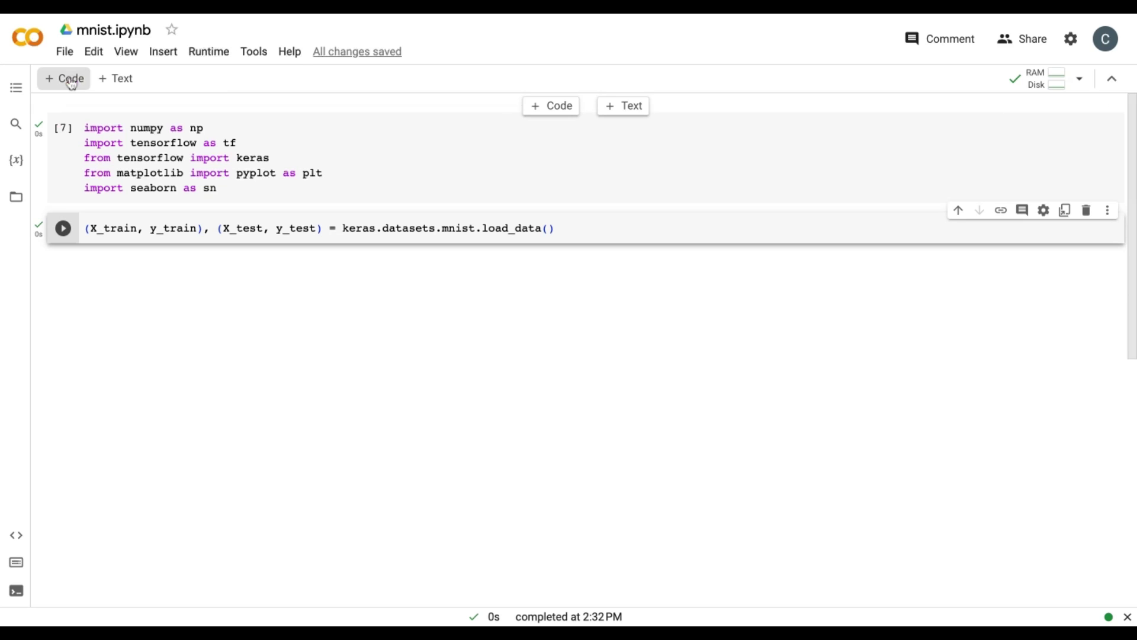
Run X_train.shape, showing (60000, 28, 28), and highlight the 28, 28 image size
click(64, 79)
text(x_tra)
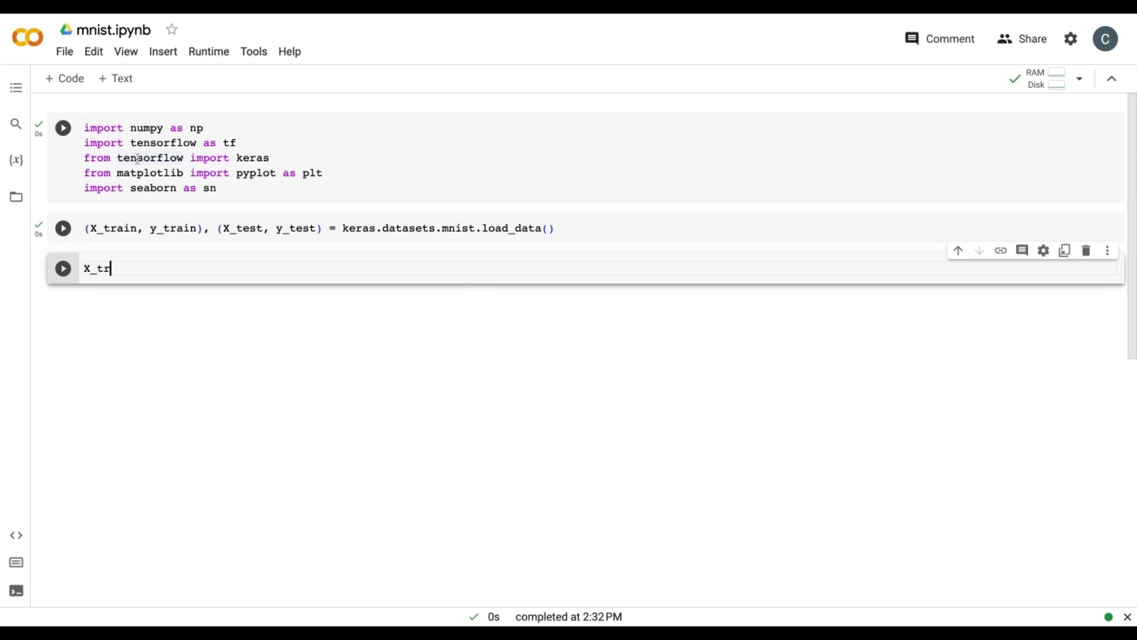
text(in.shape)
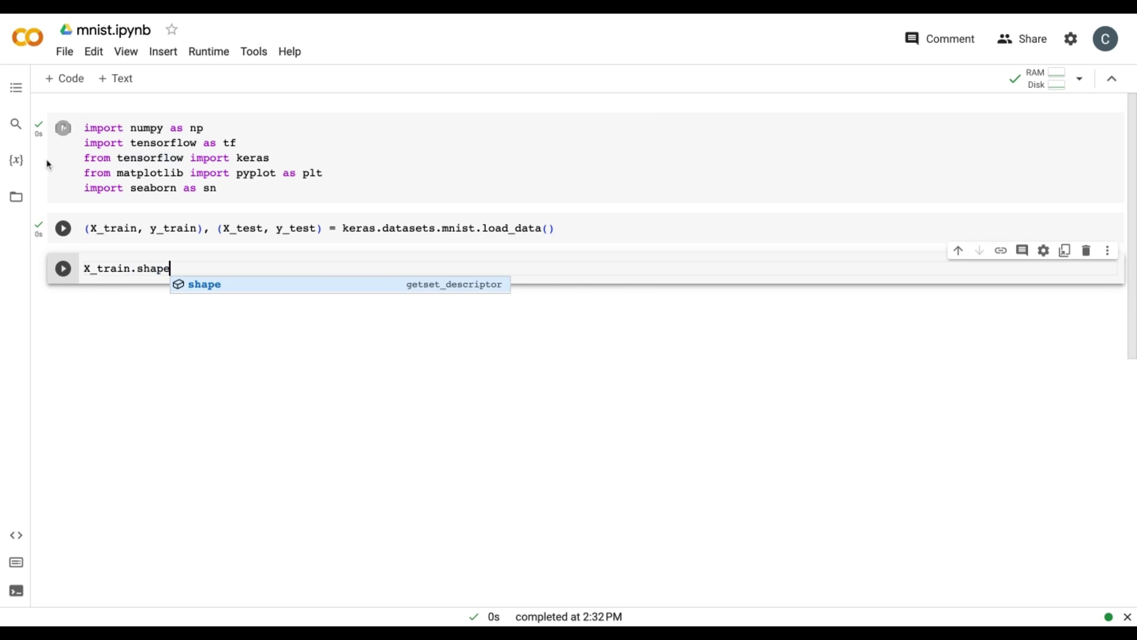
key(shift+Return)
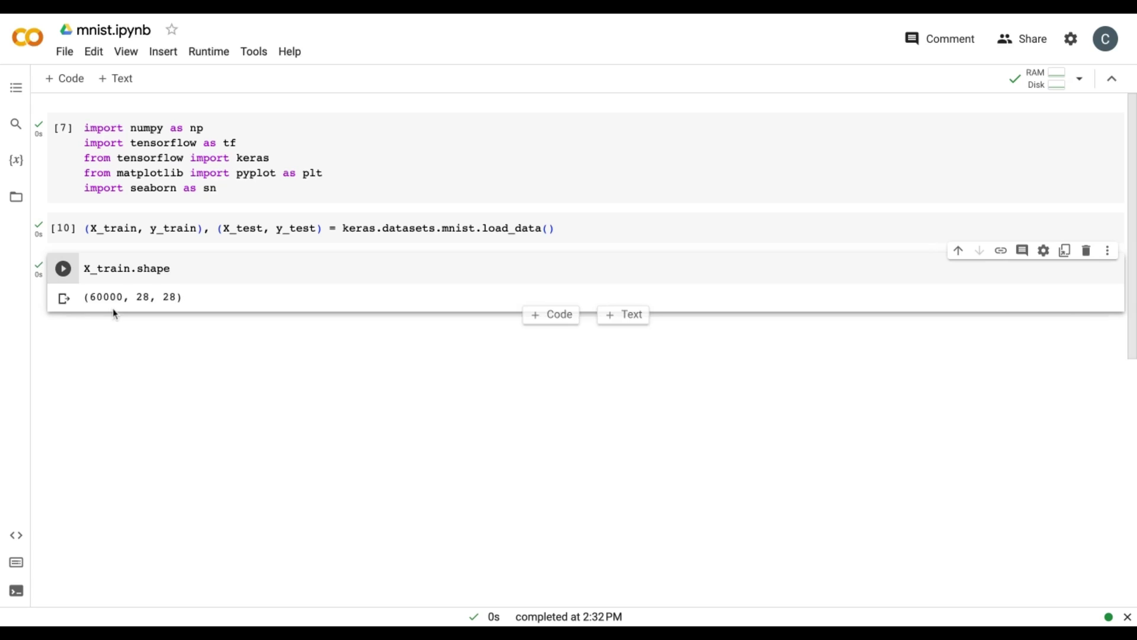
mouse_move(108, 296)
mouse_down()
mouse_move(93, 296)
mouse_move(171, 297)
mouse_up()
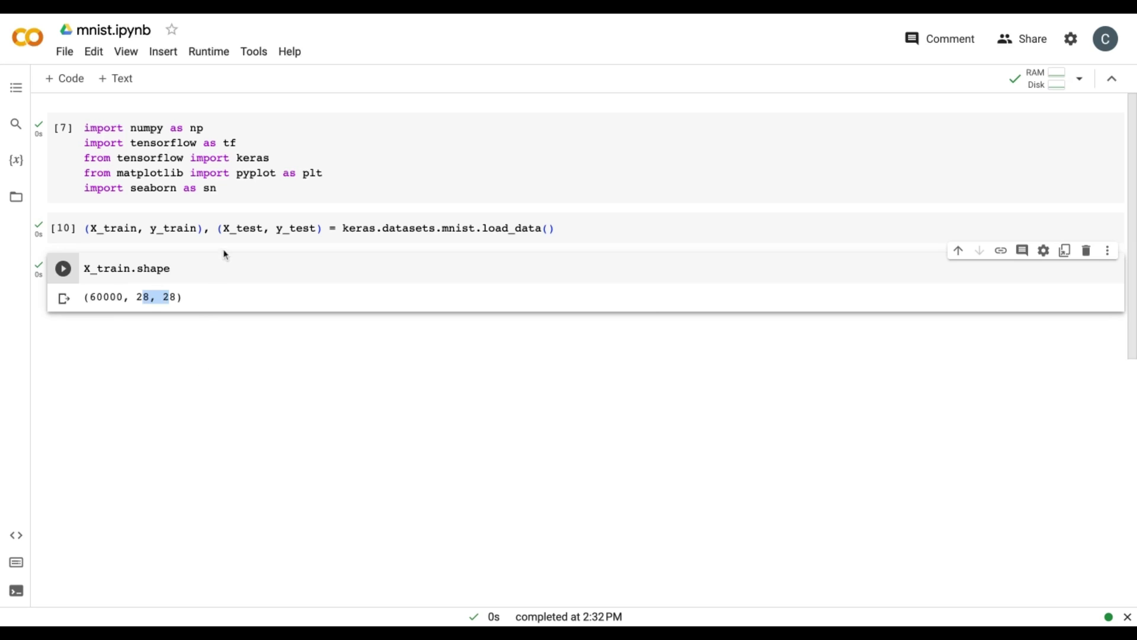
Copy the shape check into a new X_test.shape cell, showing 10000 images of 28 by 28
click(67, 78)
click(111, 267)
key(ctrl+a)
key(ctrl+c)
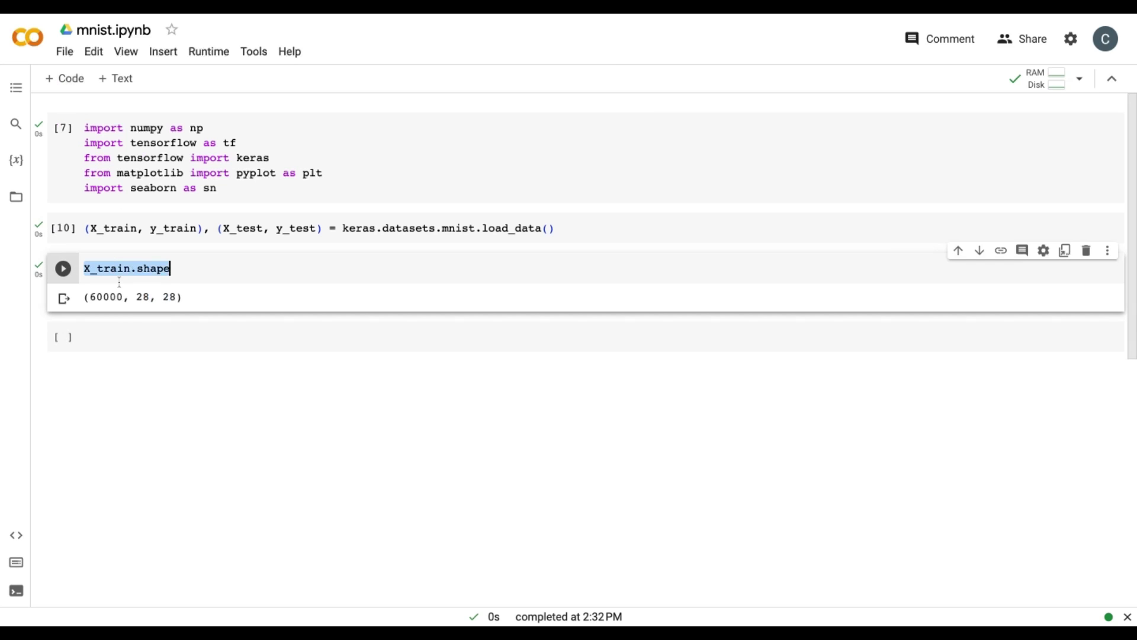
click(125, 337)
key(ctrl+v)
double_click(108, 337)
text(X_)
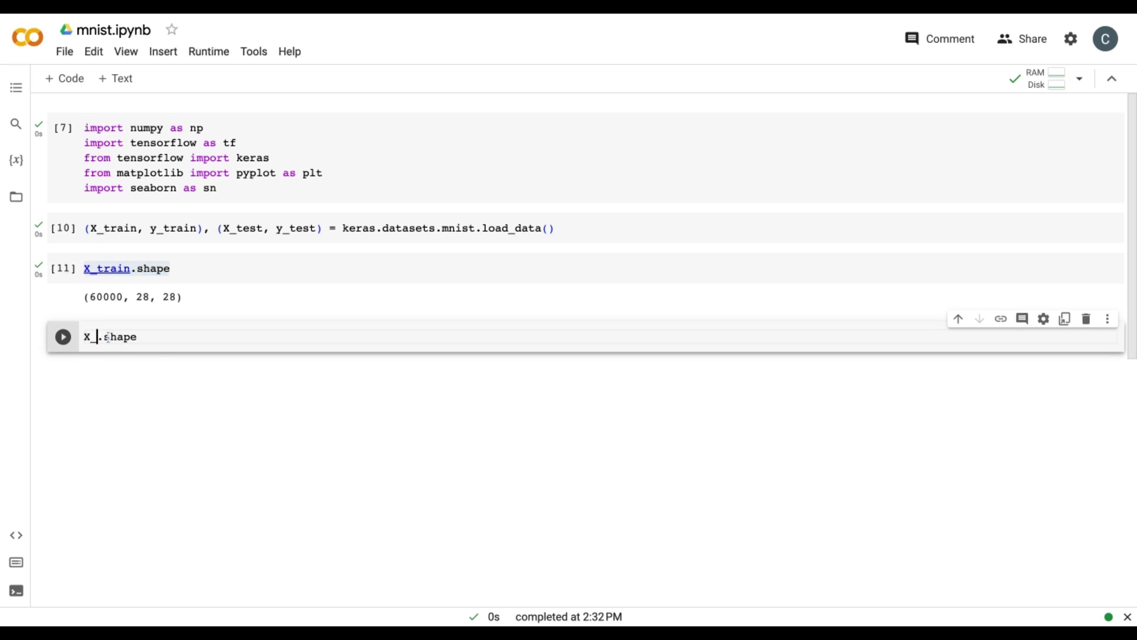
text(test)
key(ctrl+Return)
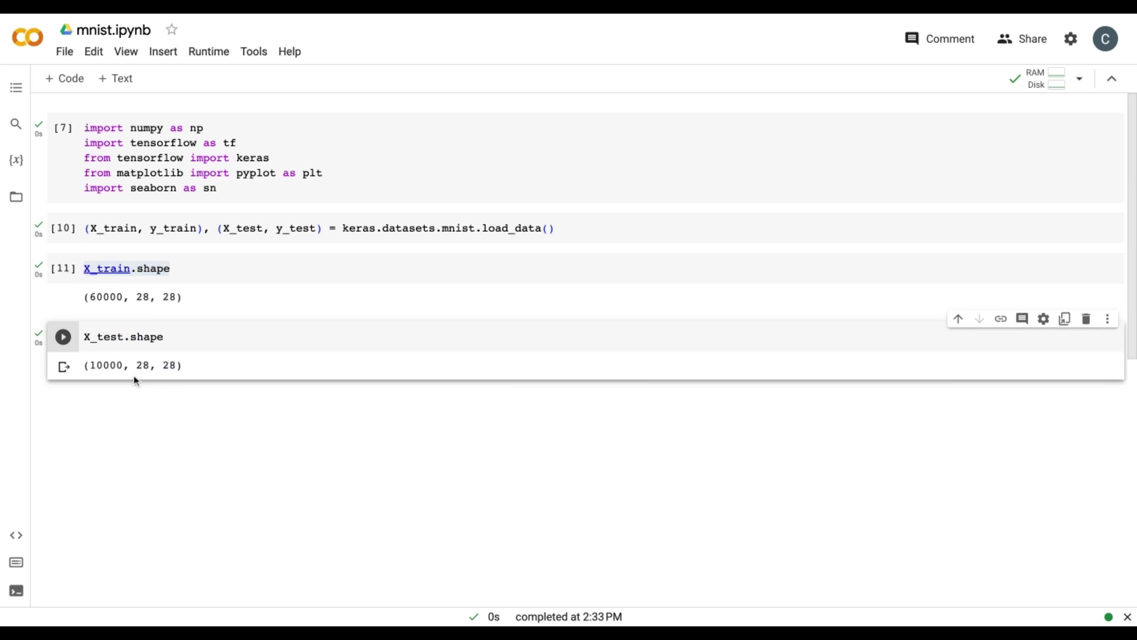
mouse_move(124, 365)
drag(137, 365, 176, 365)
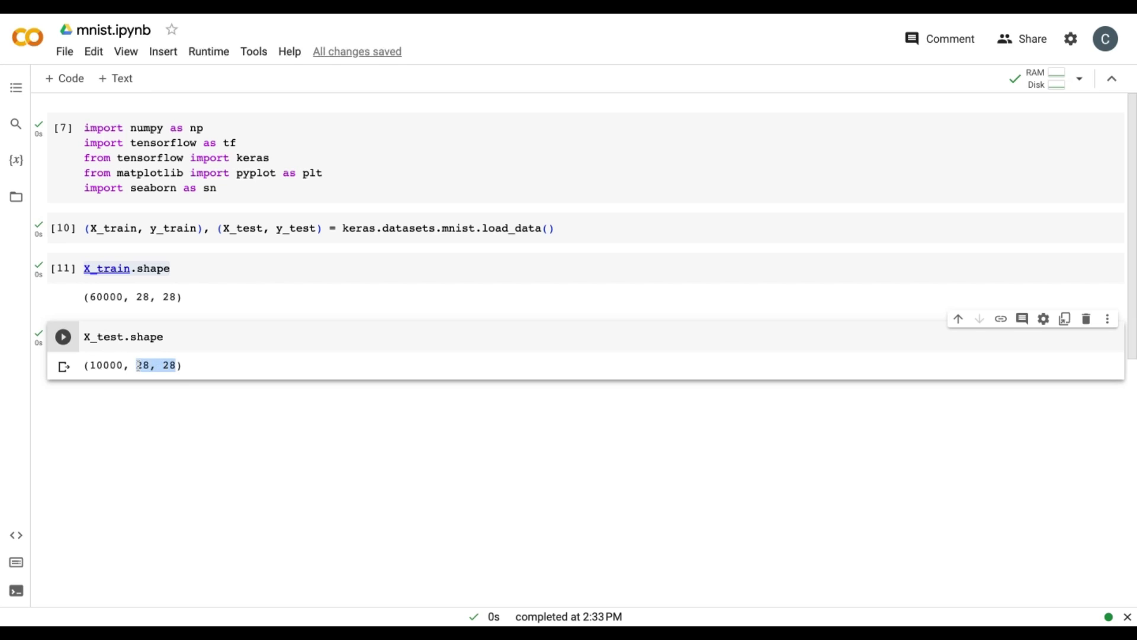
double_click(104, 365)
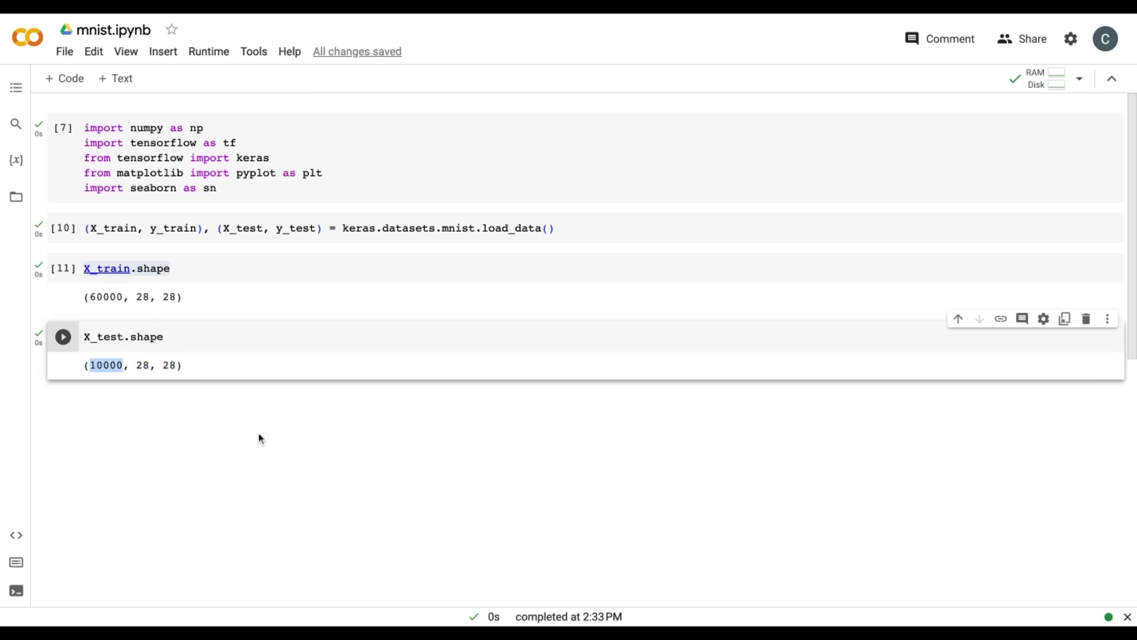
Add and run an X_train[0] cell printing the first image's 28-by-28 pixel array
click(69, 78)
text(X_t)
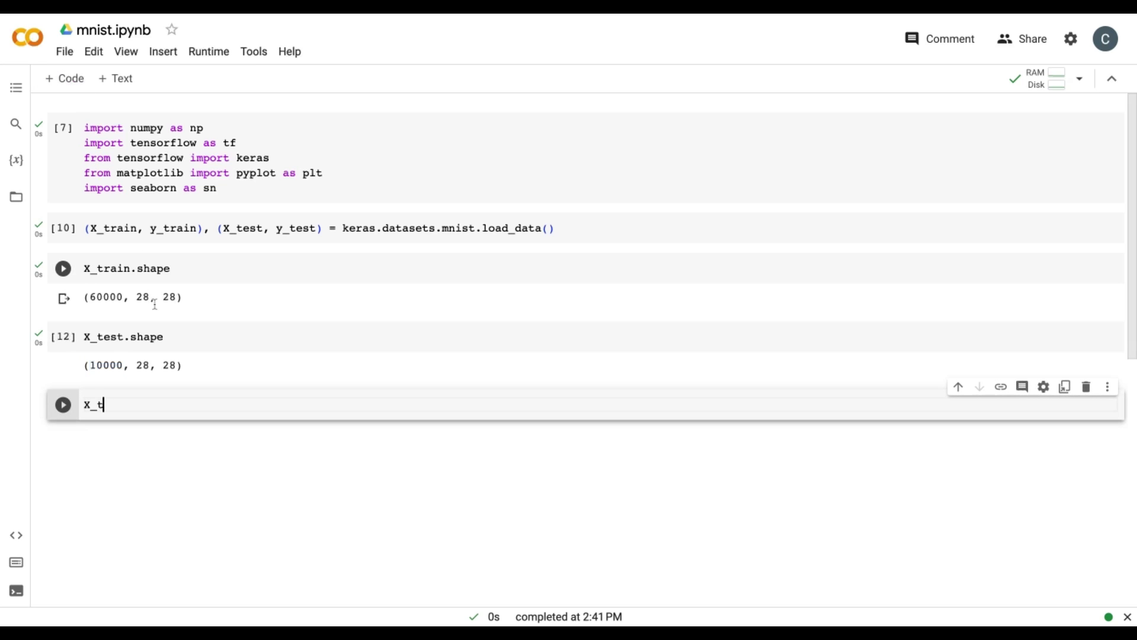
text(rain[0)
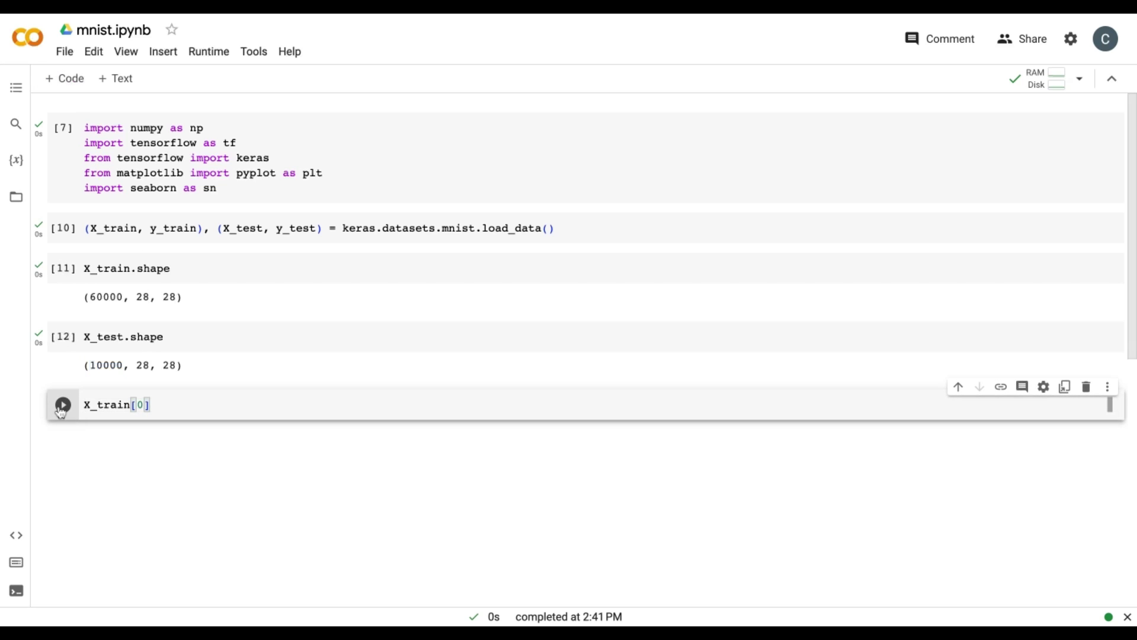
click(63, 405)
scroll(254, 393, down, 3)
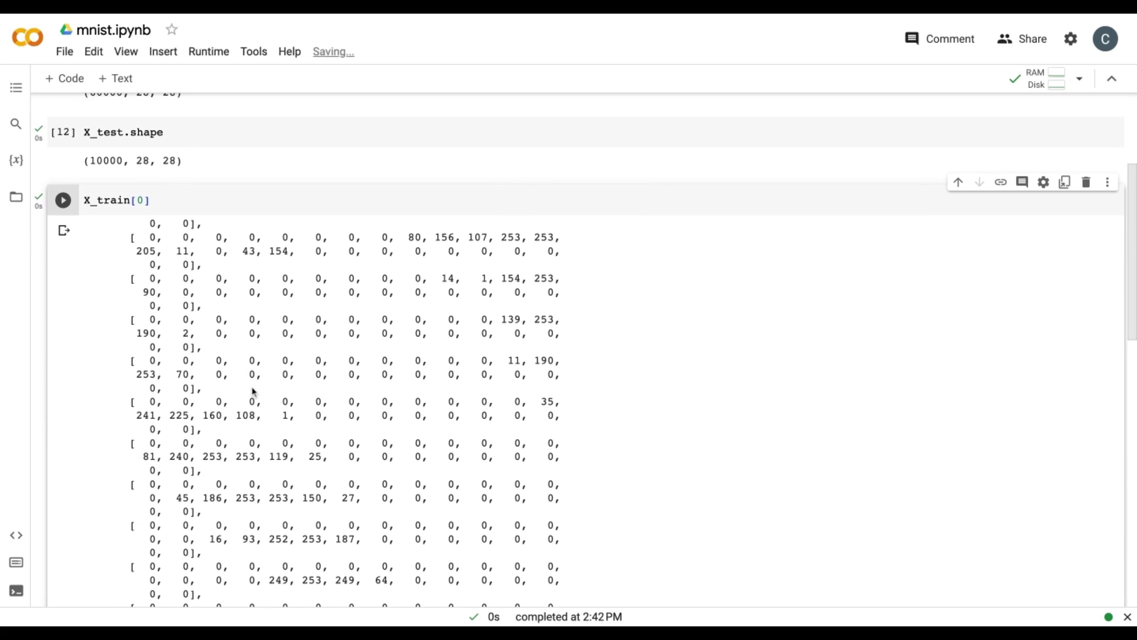
scroll(286, 145, down, 1)
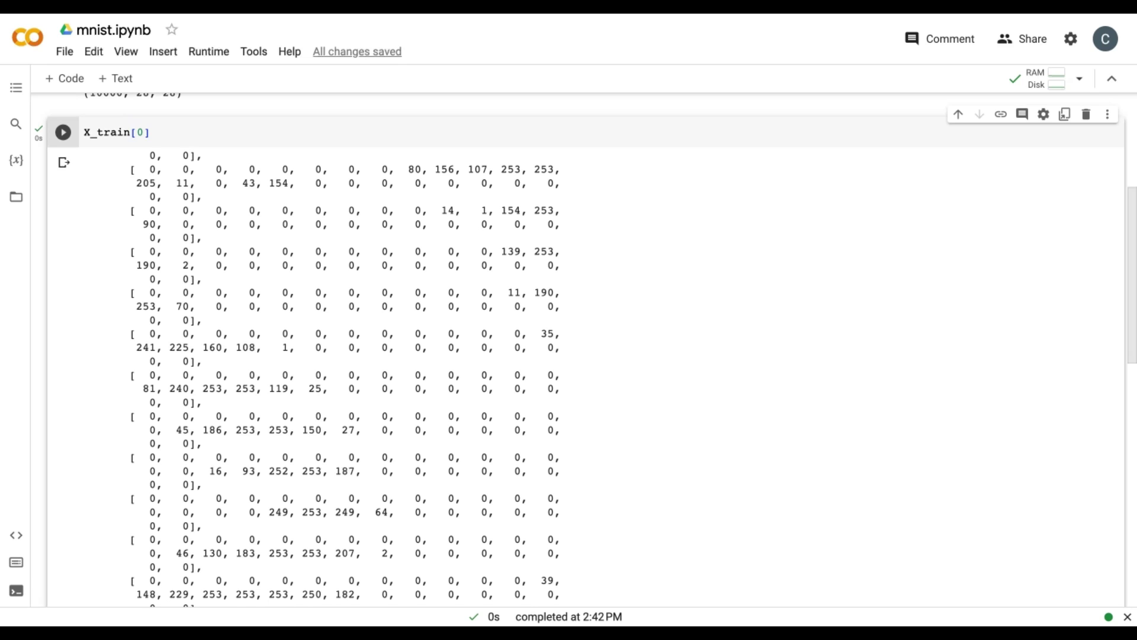
Divide X_train and X_test by 255, then re-run X_train[0] to show values between 0 and 1
click(64, 78)
text(x)
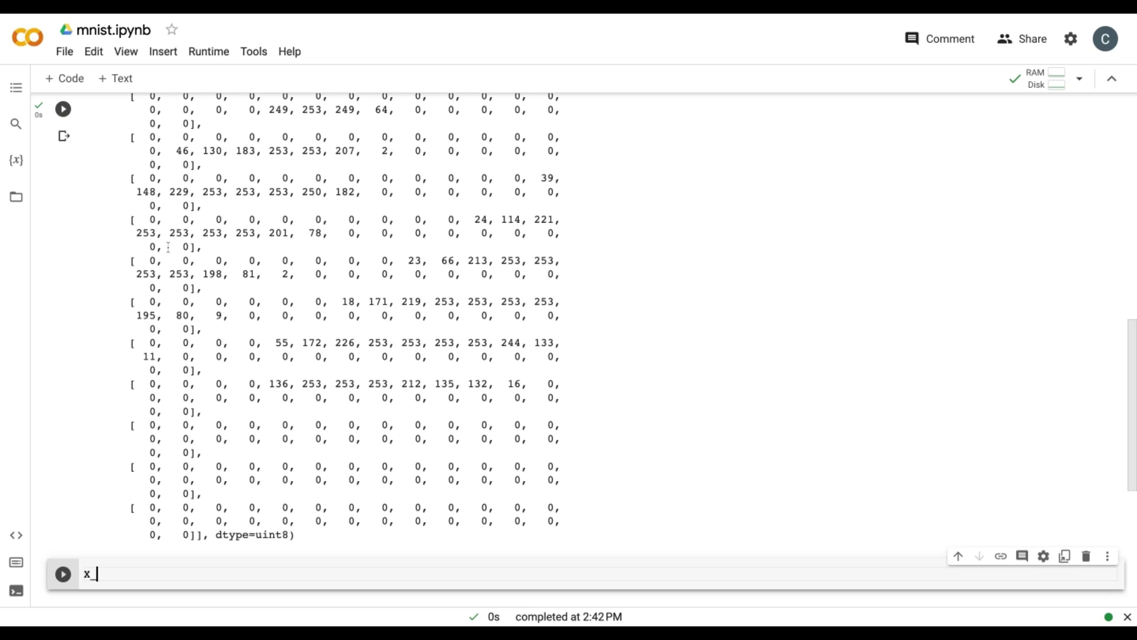
text(_train = X_train / 255)
key(Return)
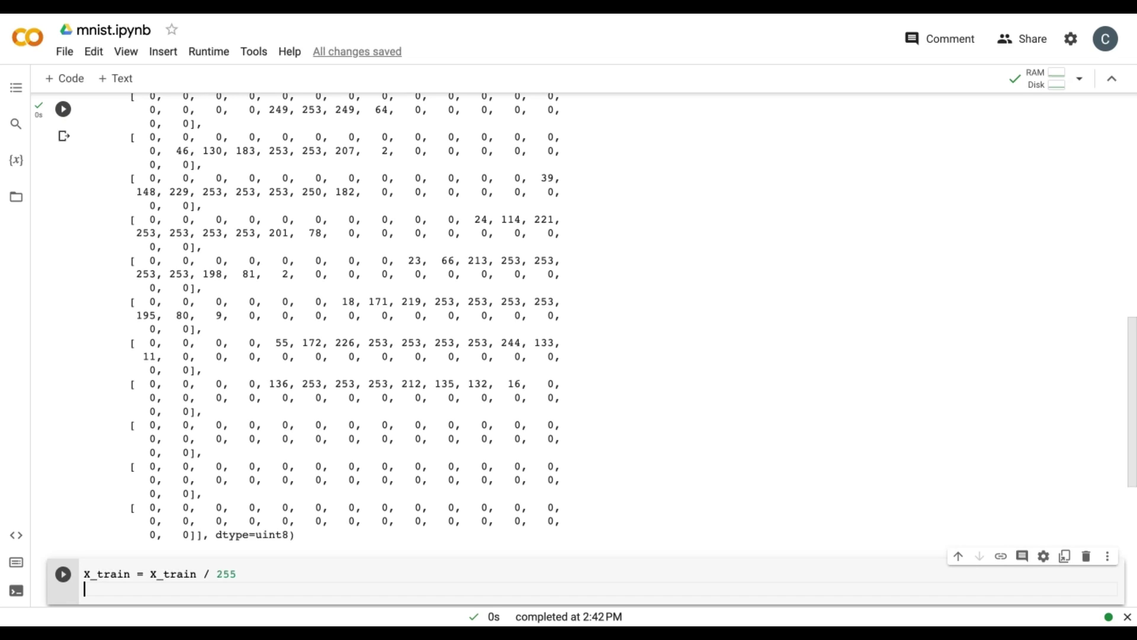
text(X_test = X_test )
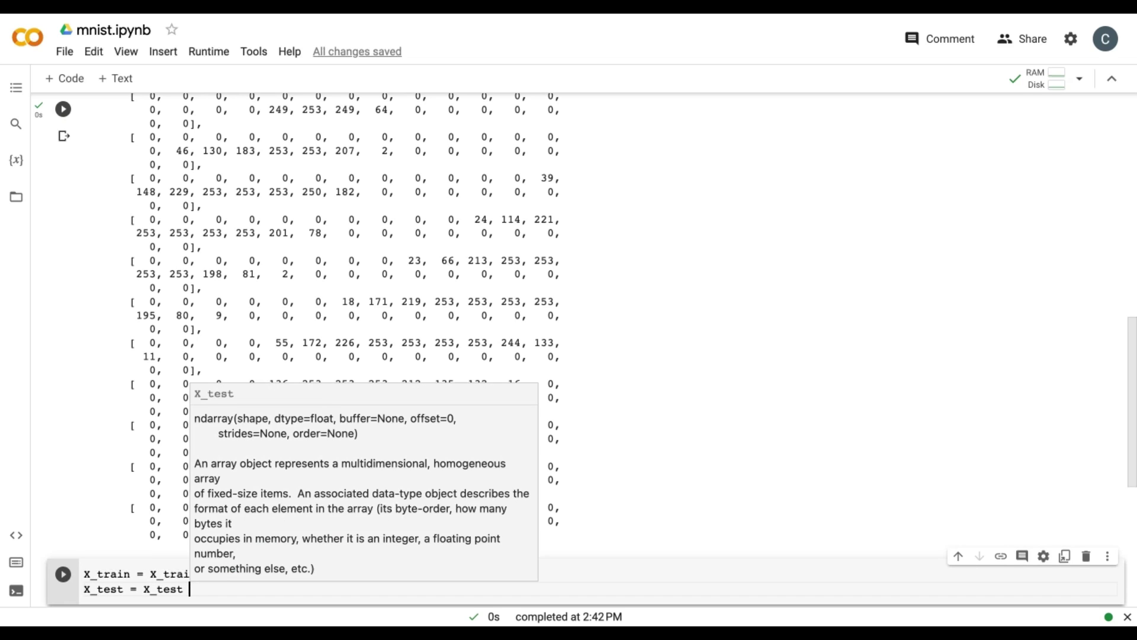
text(/ 255)
key(ctrl+Return)
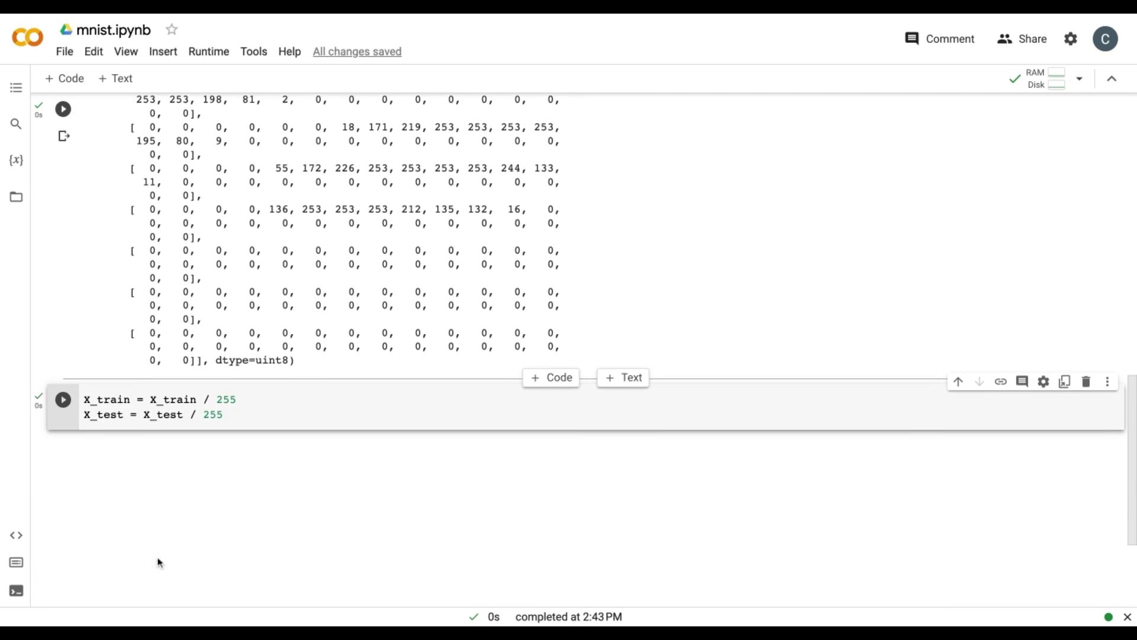
mouse_move(215, 430)
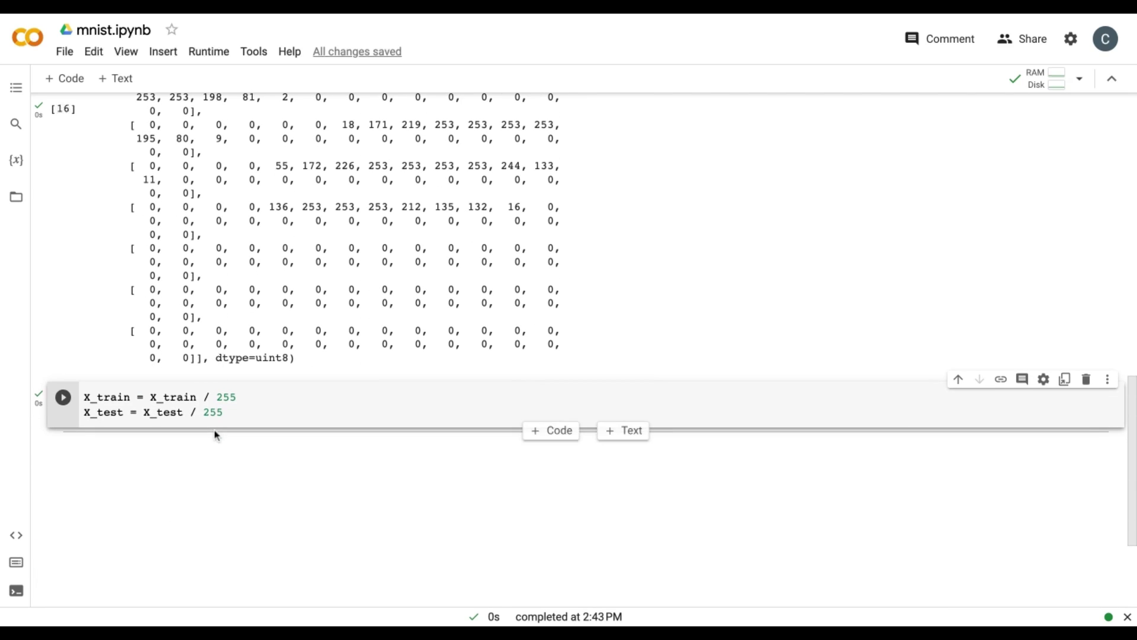
scroll(216, 435, up, 3)
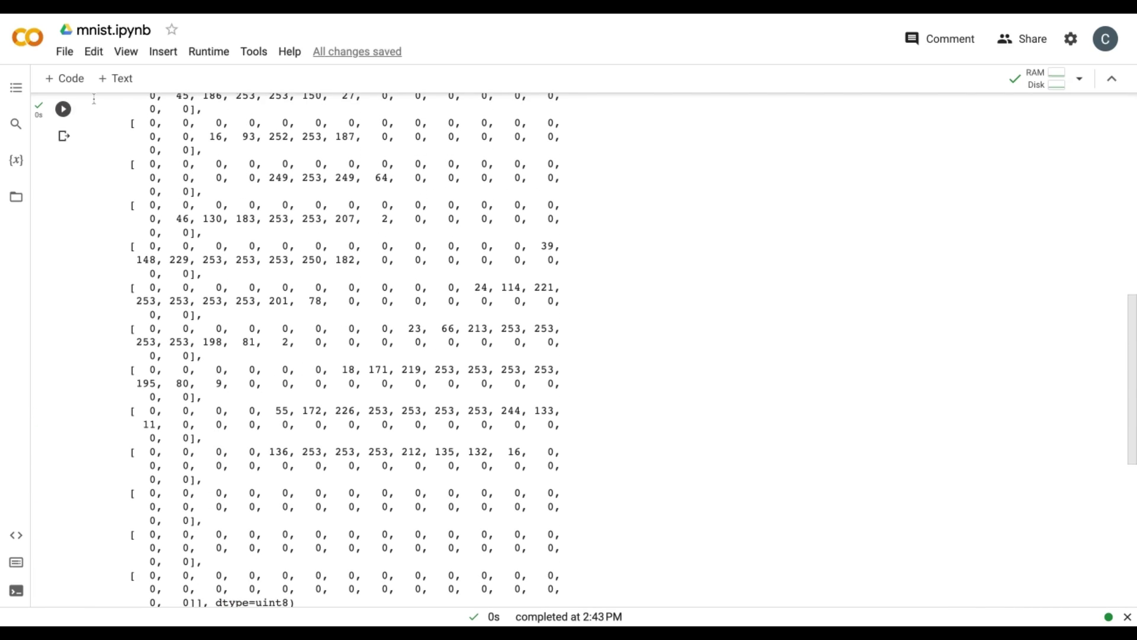
scroll(71, 106, up, 1)
click(63, 109)
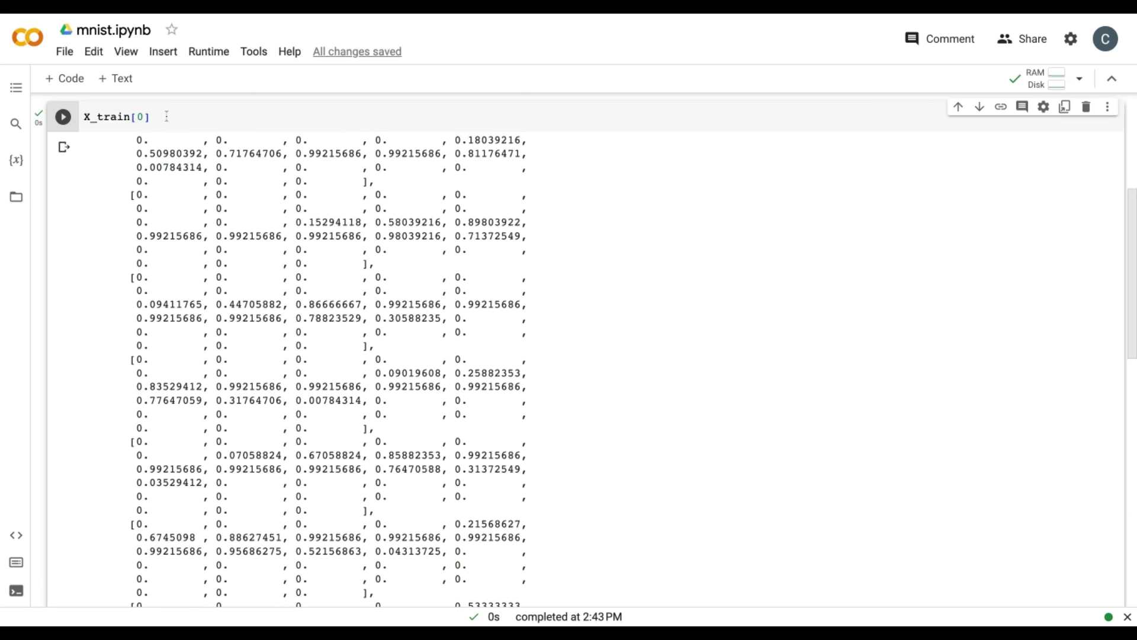
scroll(201, 122, down, 1)
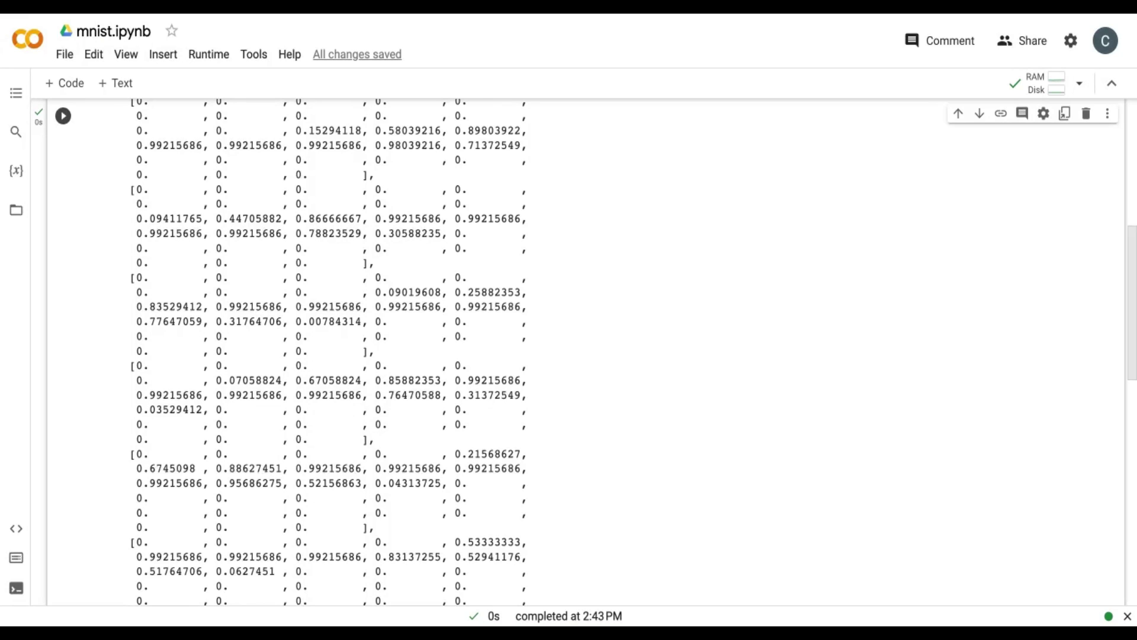
click(64, 82)
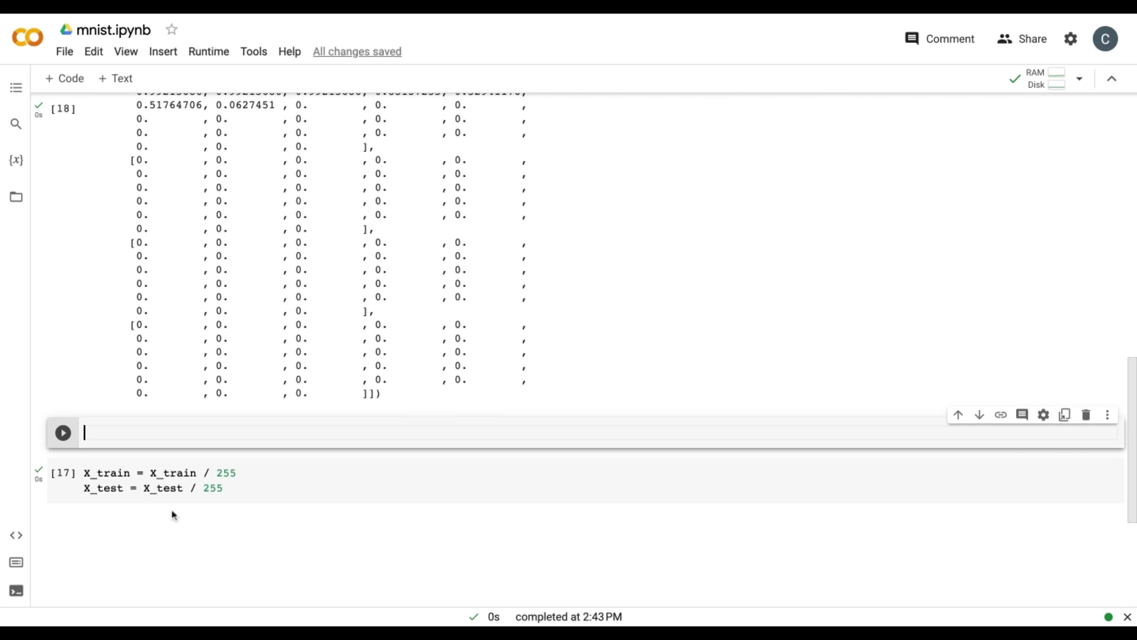
Set index = 0, plot X_train[index] with a binary colormap, and print its label 5
key(ctrl+m)
key(j)
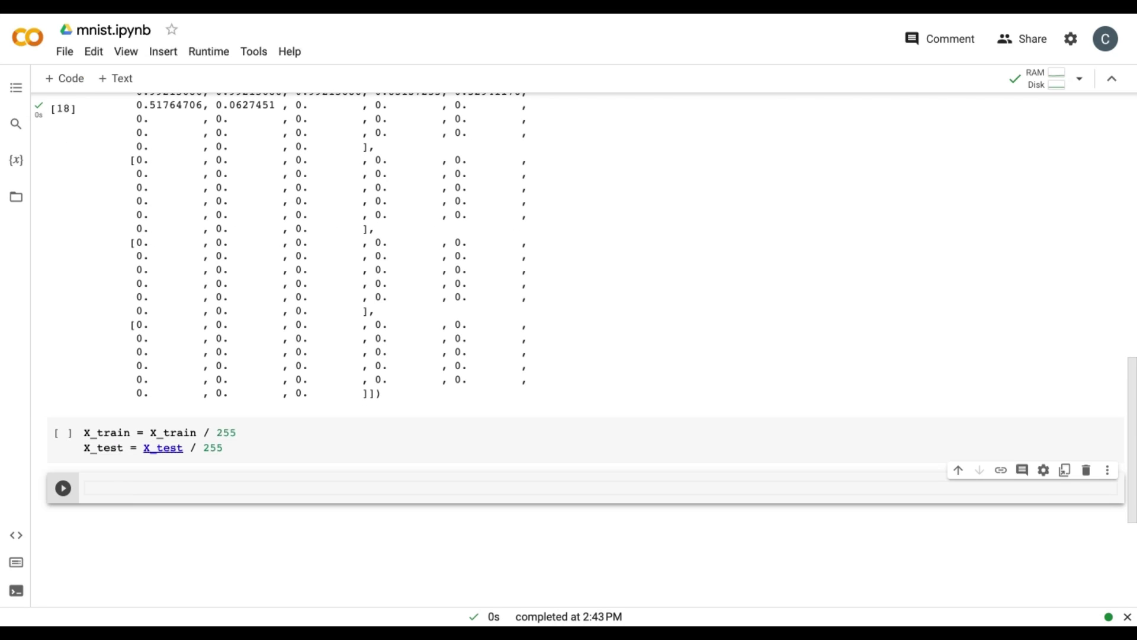
text(plt.imshow(X_train[)
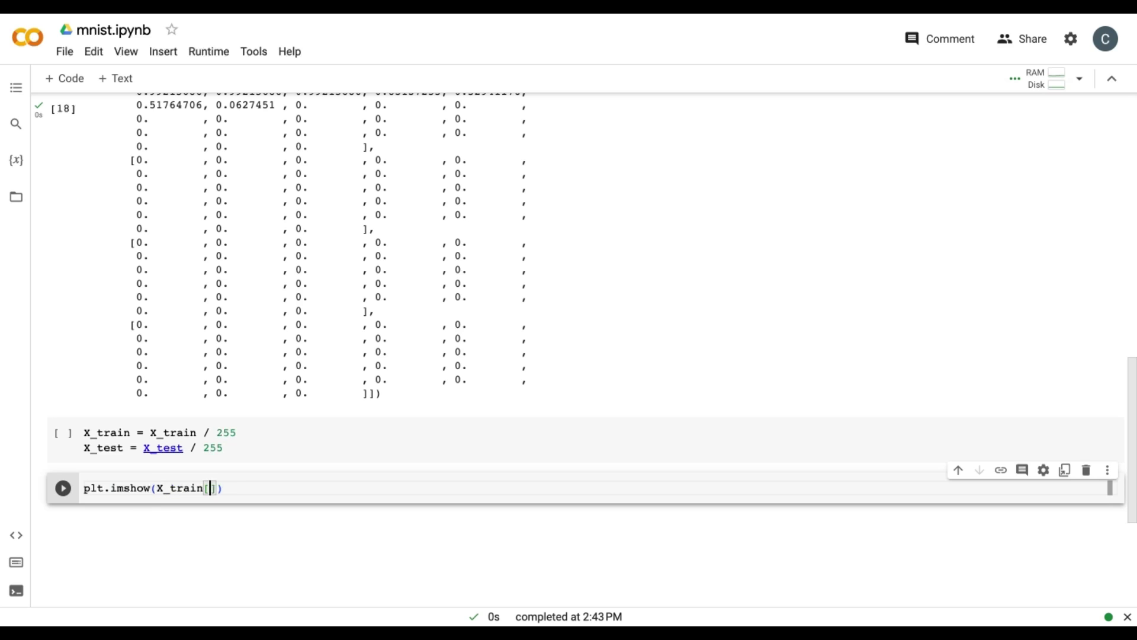
text(index], cmap=plt.cm.b)
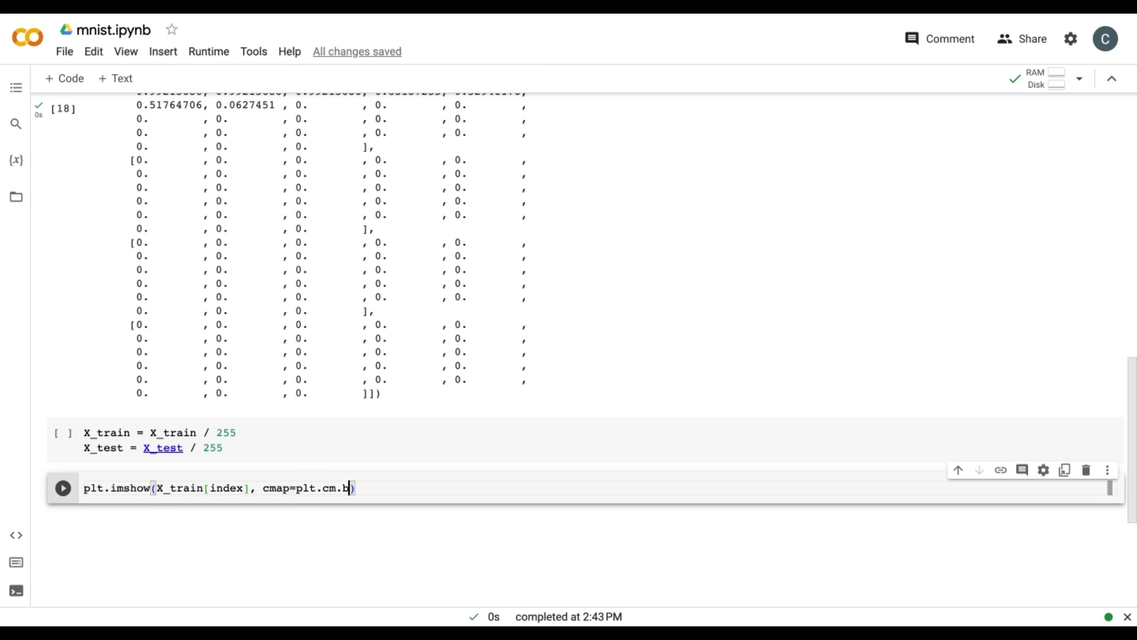
text(inary))
key(Return)
text(print()
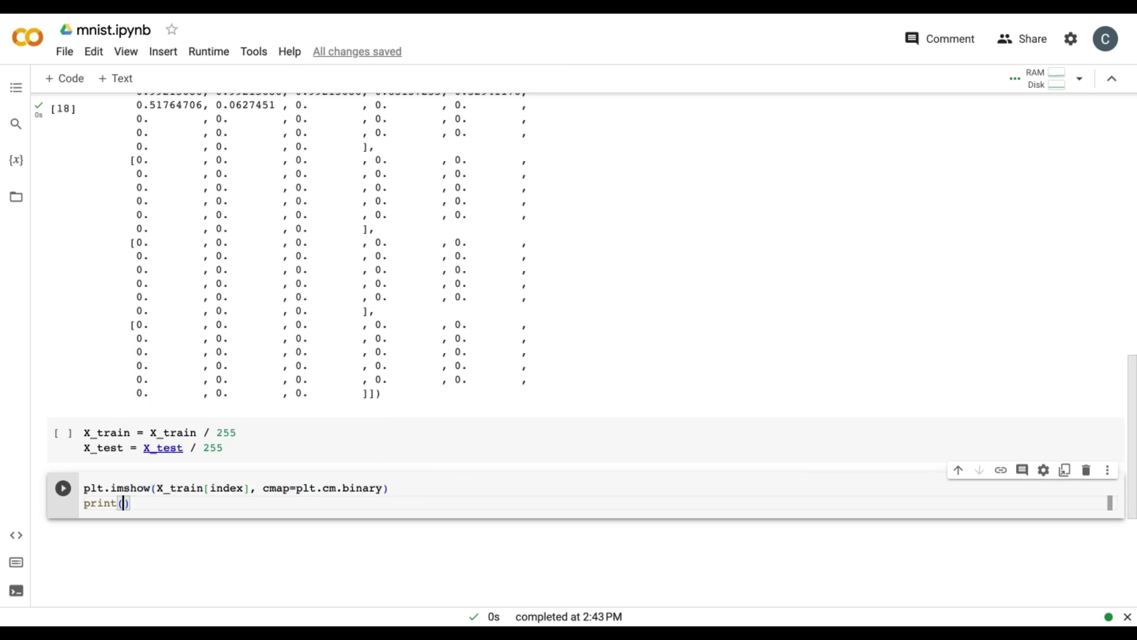
text(y_train[index)
key(ctrl+Home)
key(Return)
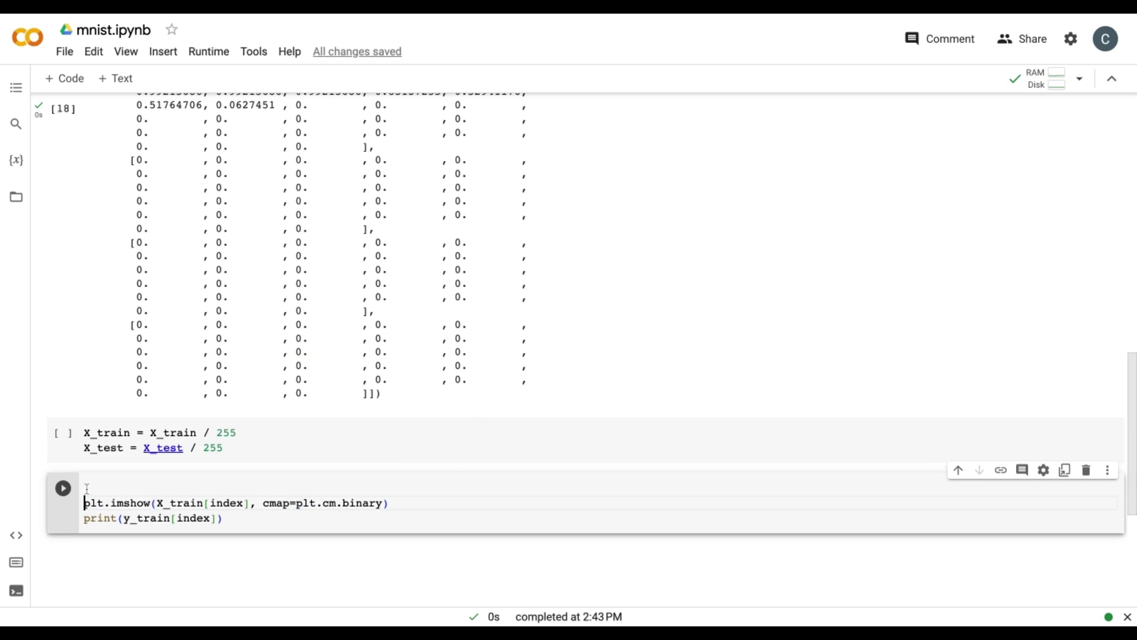
key(Up)
text(index = 0)
key(Return)
scroll(67, 444, down, 3)
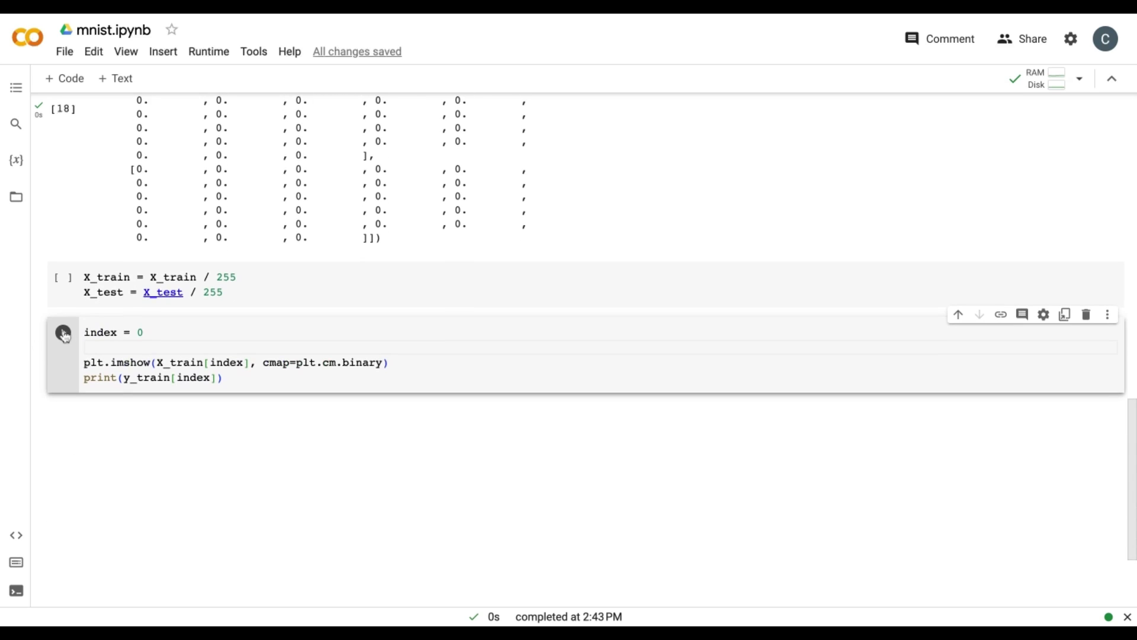
click(63, 333)
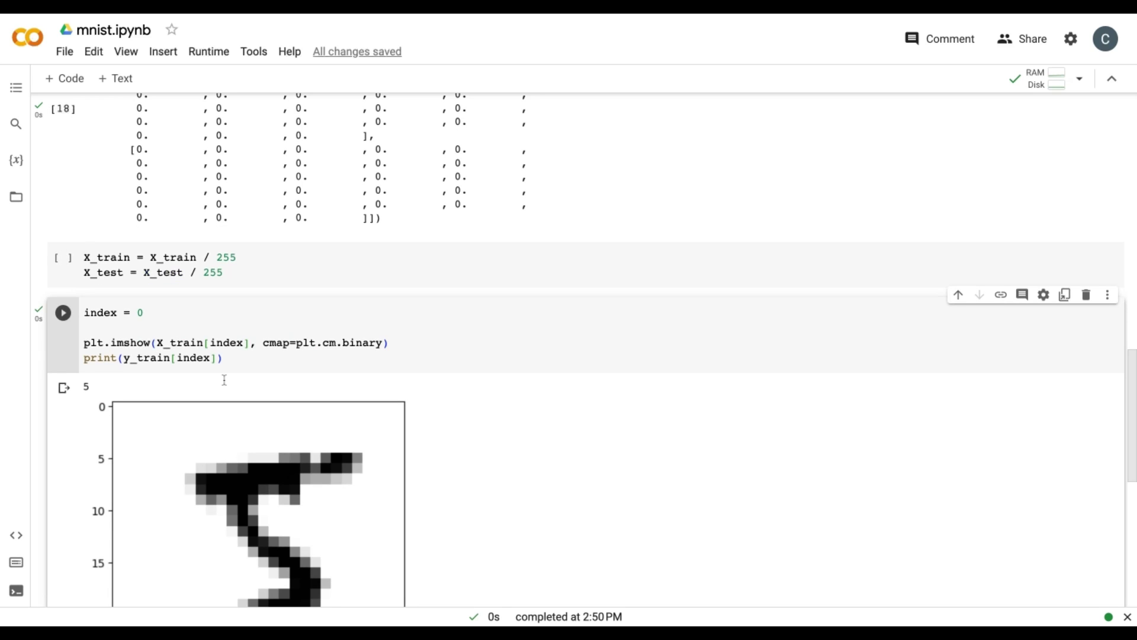
scroll(149, 314, down, 3)
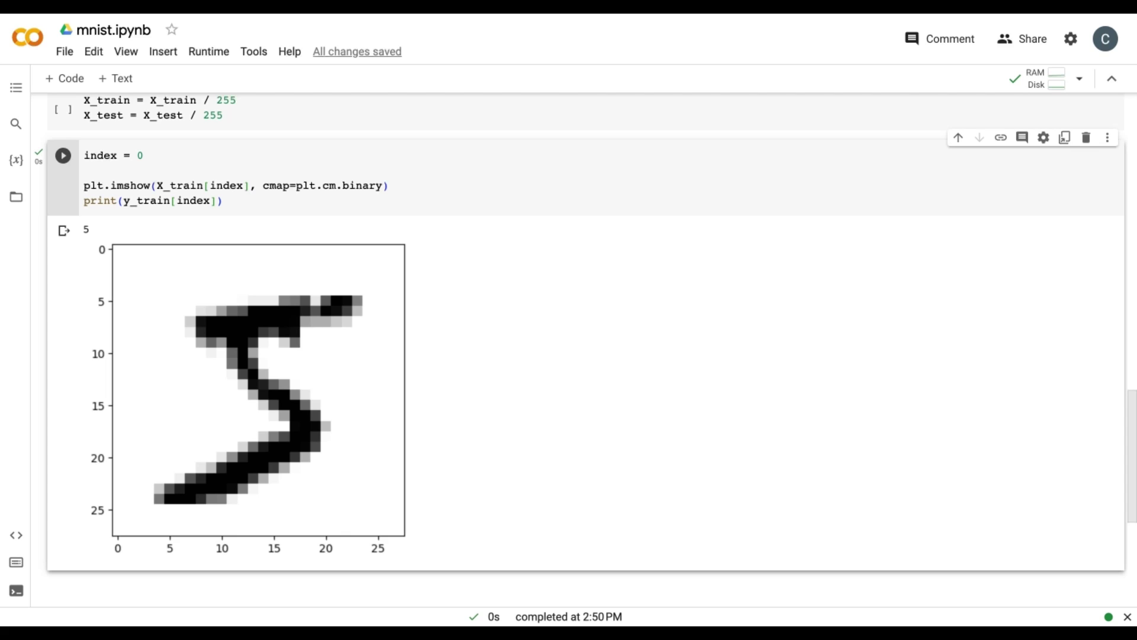
scroll(168, 265, up, 2)
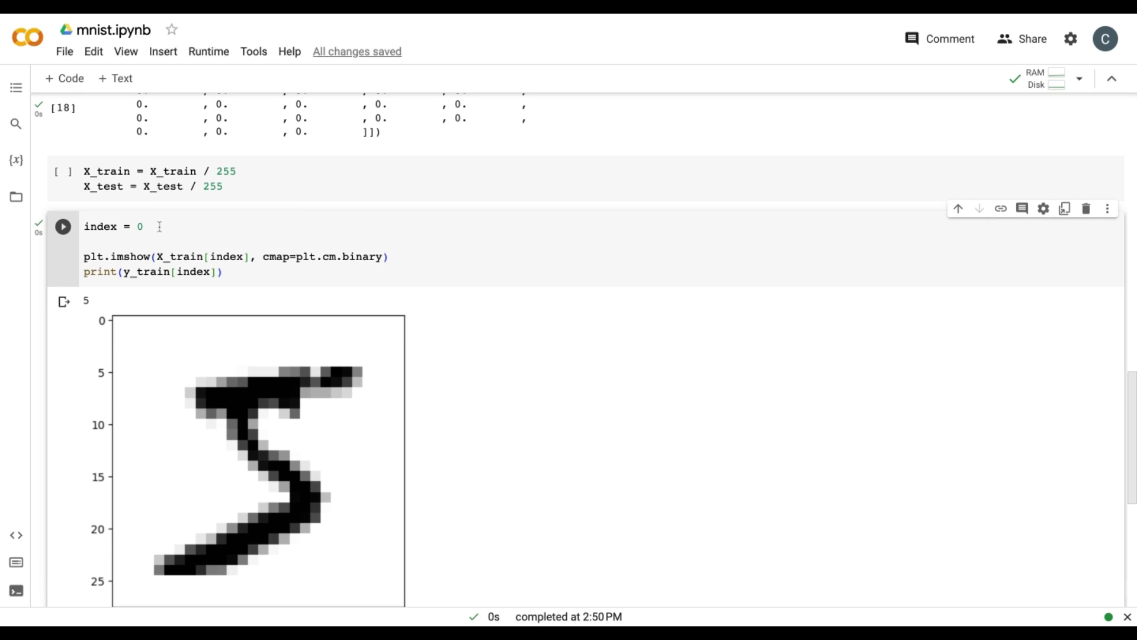
Change the plot index from 0 to 1 and rerun the plotting cell
click(159, 226)
key(BackSpace)
text(1)
click(62, 227)
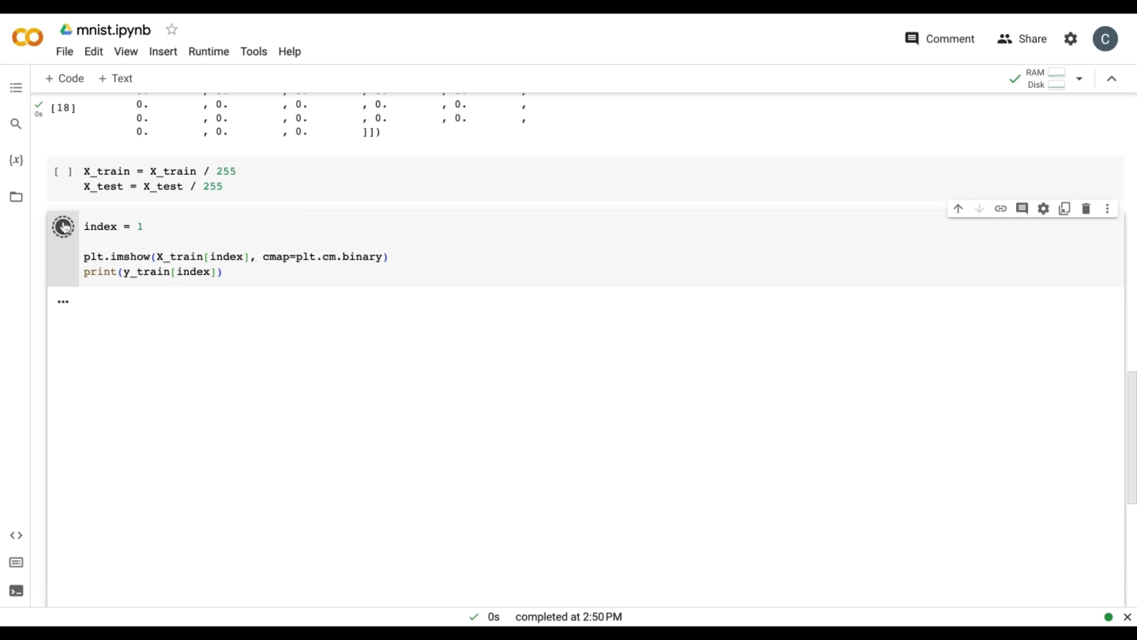
scroll(275, 283, down, 2)
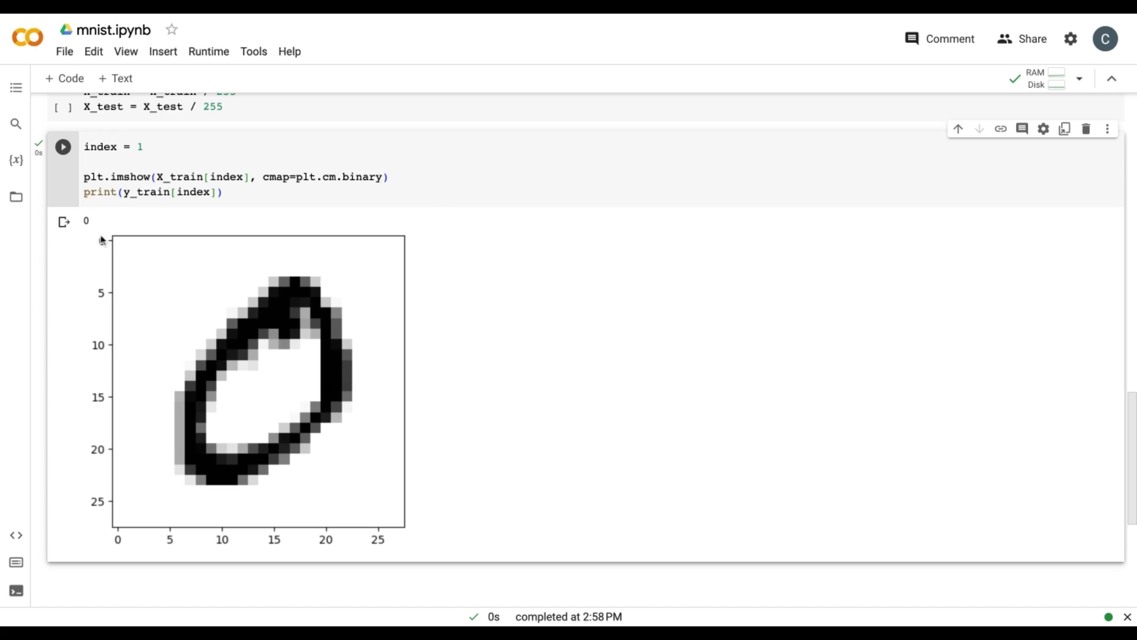
Change the index to 2 and rerun, showing a handwritten 4 labelled 4
click(163, 144)
key(BackSpace)
text(2)
key(ctrl+Return)
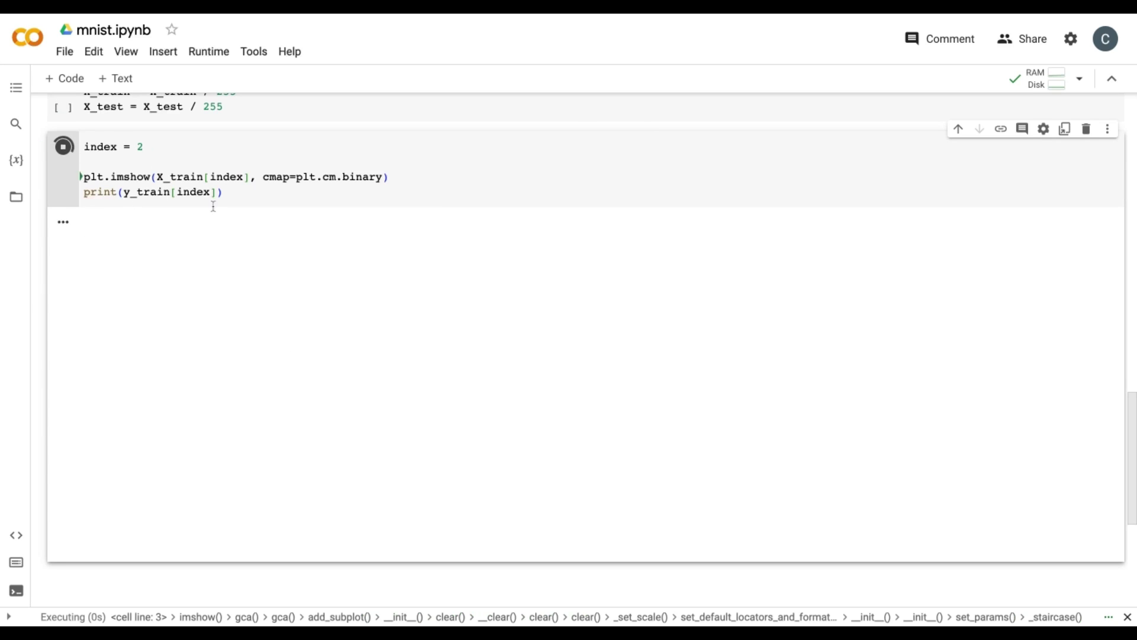
scroll(222, 222, down, 1)
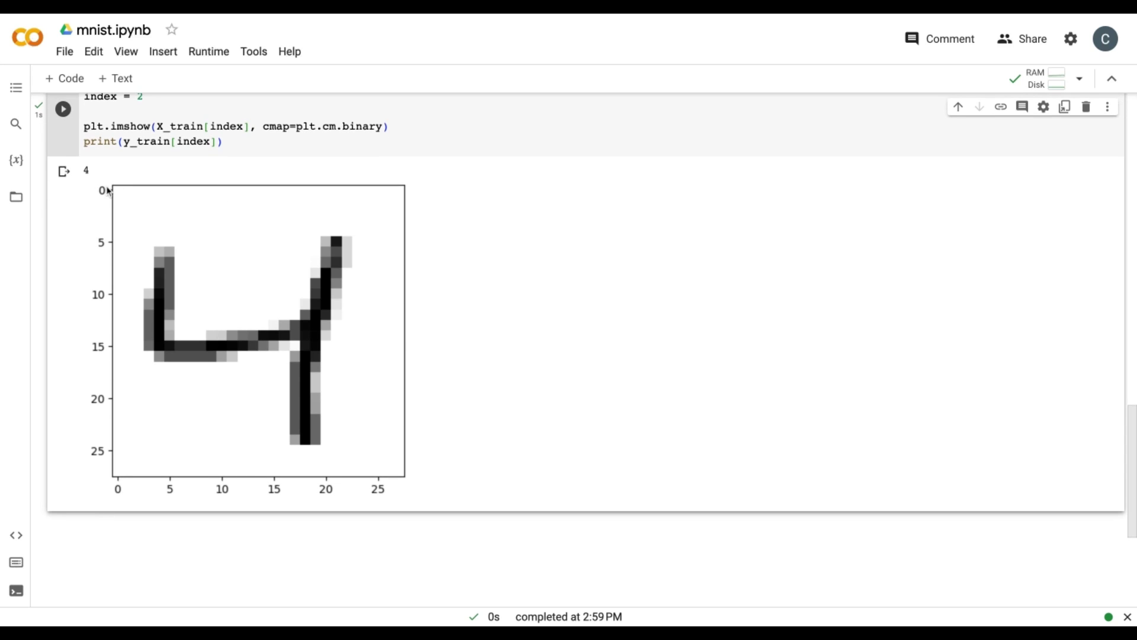
scroll(107, 191, up, 1)
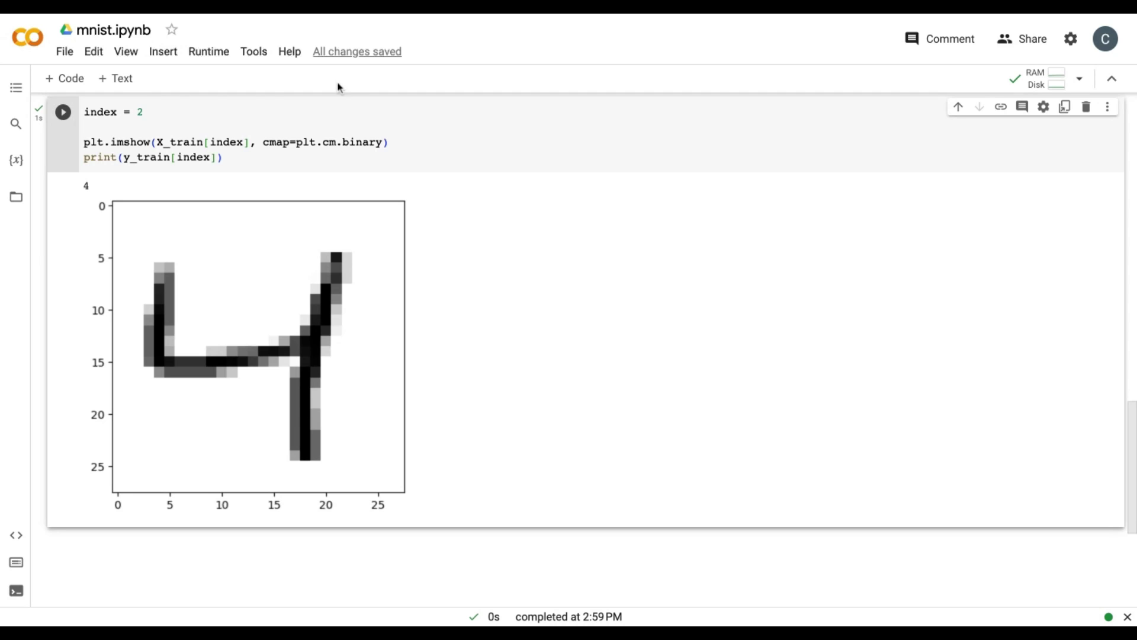
Write the line reshaping X_train into 28 * 28 value rows, and duplicate it below
click(64, 78)
text(x_train_)
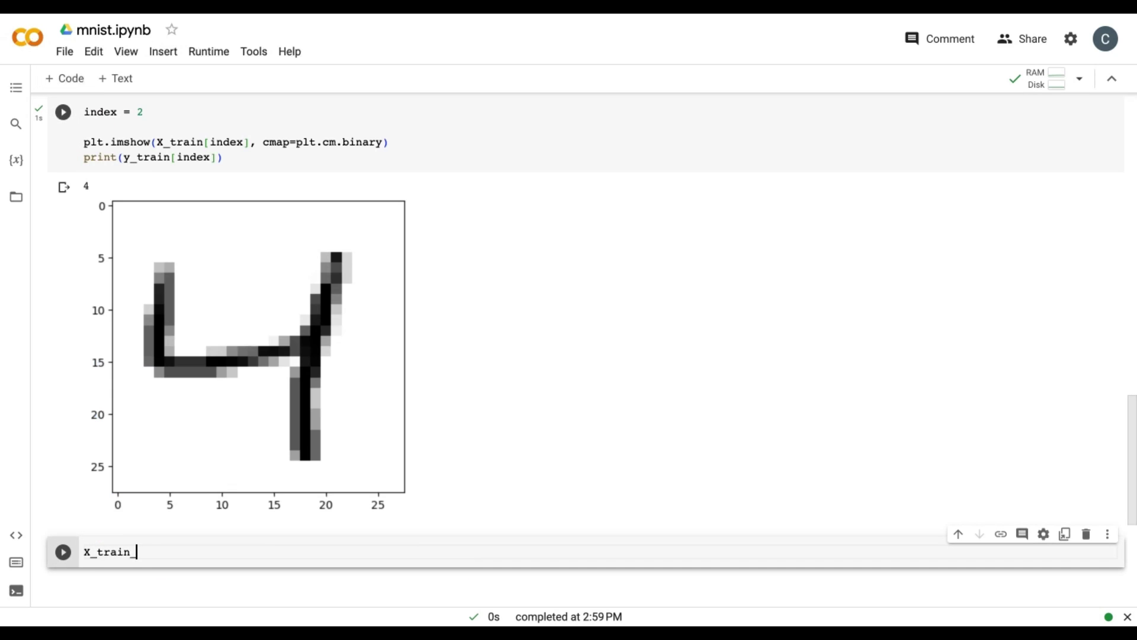
text(flat = X_train.reshape(l)
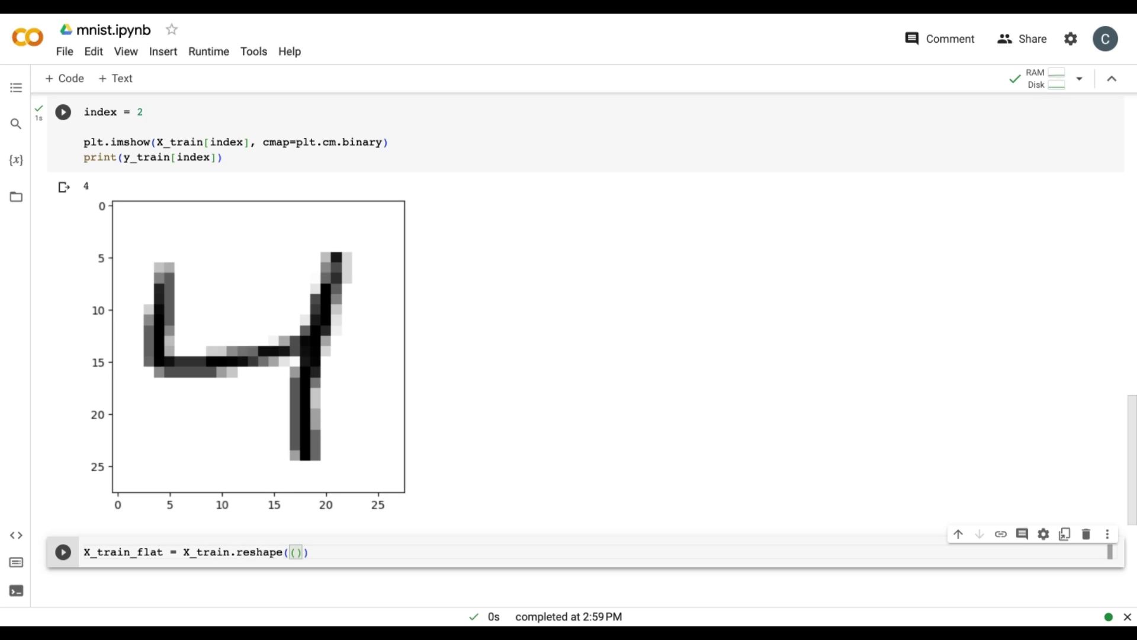
text(en(X_train), (28 * 2)
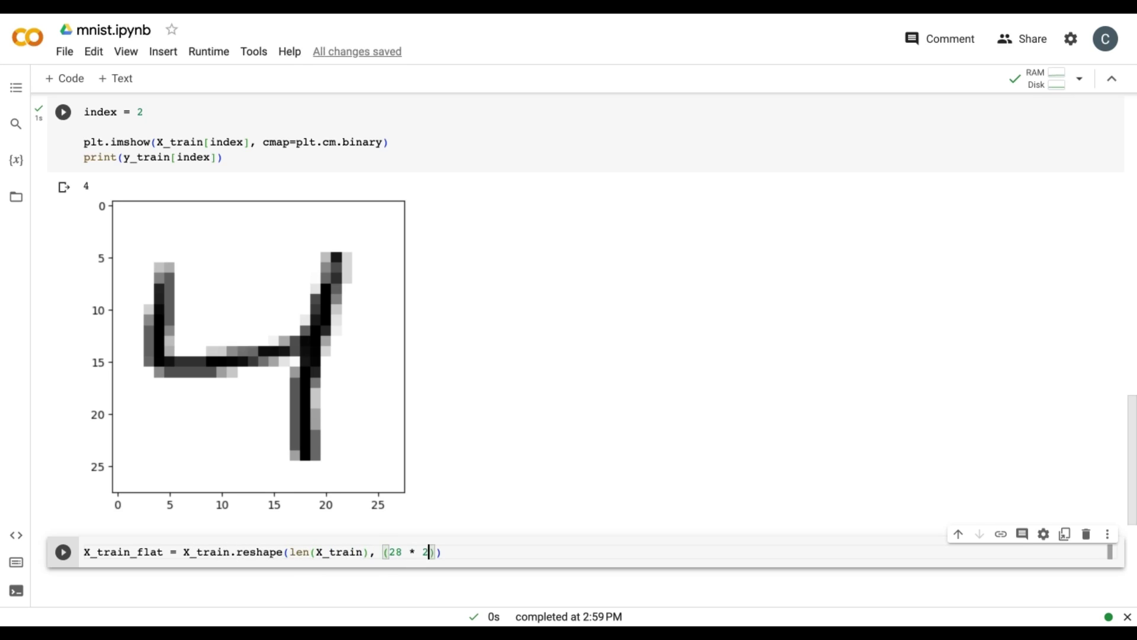
text(8))
key(ctrl+a)
key(ctrl+c)
key(End)
key(Return)
key(ctrl+v)
scroll(540, 547, down, 2)
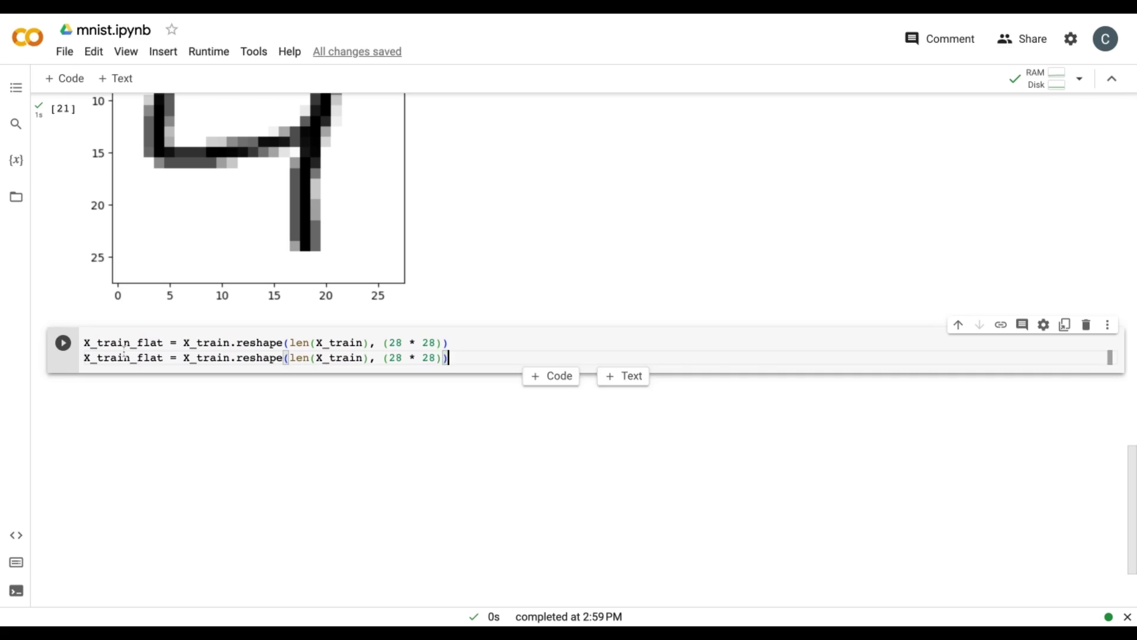
Change the copied line to flatten X_test instead of X_train, and run the cell
click(127, 357)
key(BackSpace)
key(BackSpace)
key(BackSpace)
text(test)
click(211, 358)
key(BackSpace)
key(BackSpace)
key(BackSpace)
text(test)
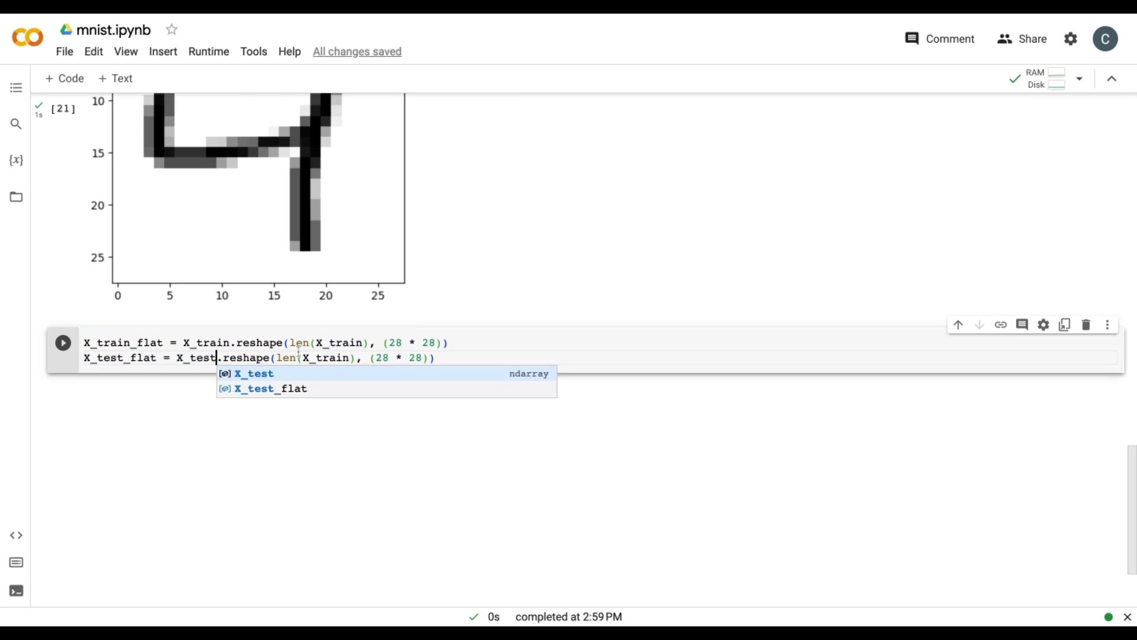
click(342, 357)
key(BackSpace)
key(BackSpace)
key(BackSpace)
text(test)
click(63, 343)
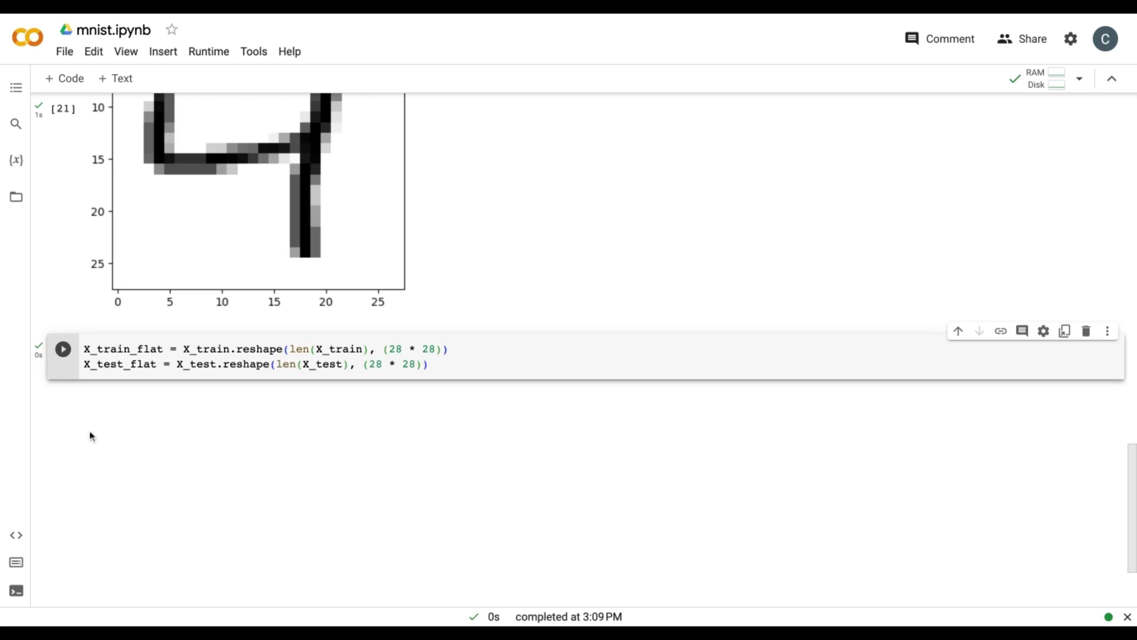
Add and run an X_train_flat.shape cell, which shows (60000, 784)
click(70, 79)
text(x_)
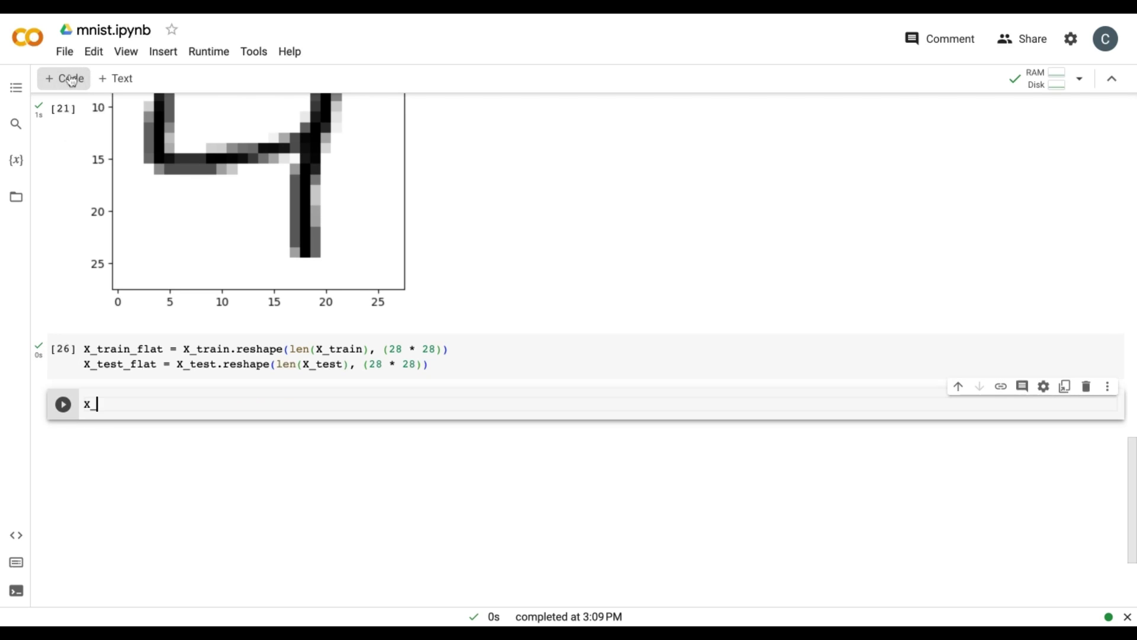
text(train_)
key(Tab)
text(.shap)
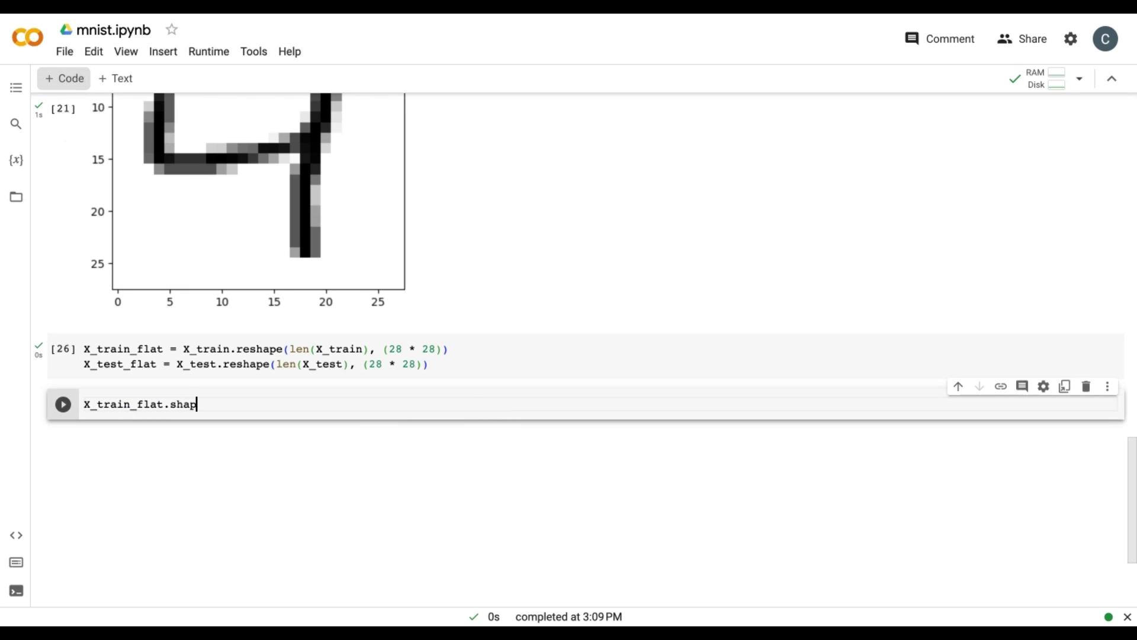
text(e)
key(ctrl+Return)
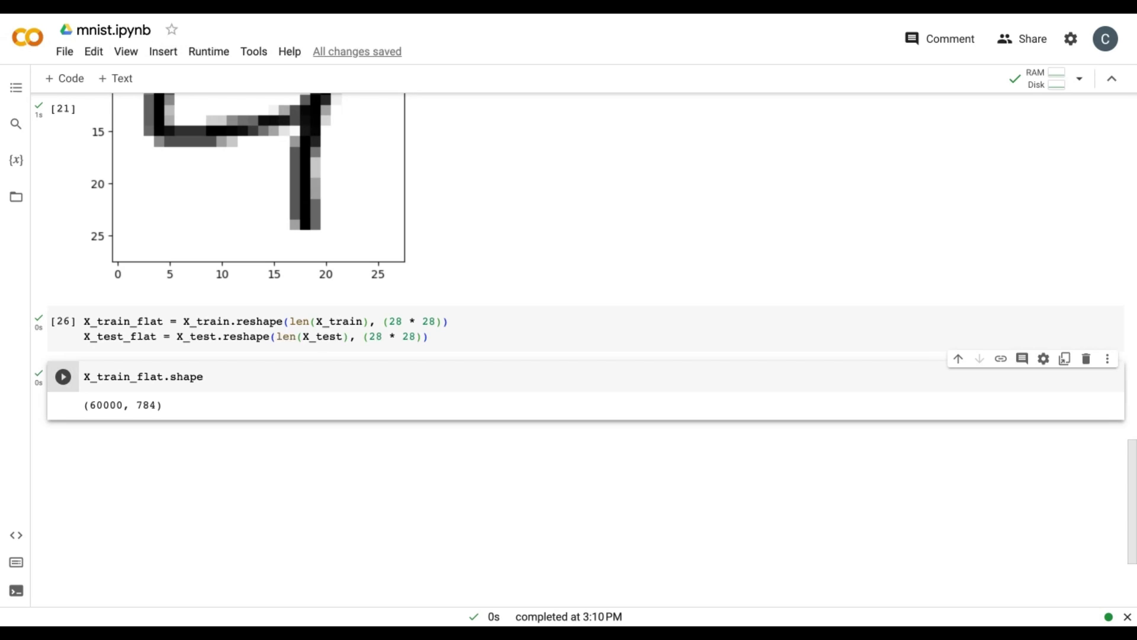
In a new cell, define a Sequential model of four Dense layers, keeping input_shape only on the first
click(65, 78)
text(model = keras.Sequential)
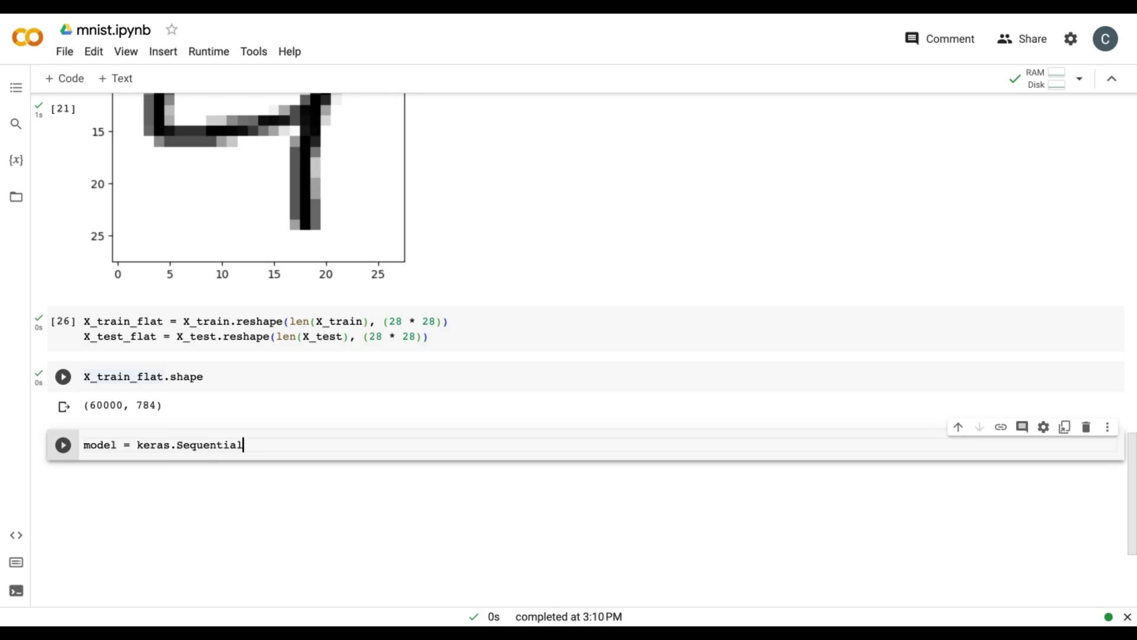
text(([)
key(Return)
text(keras.layers.Dense(128, )
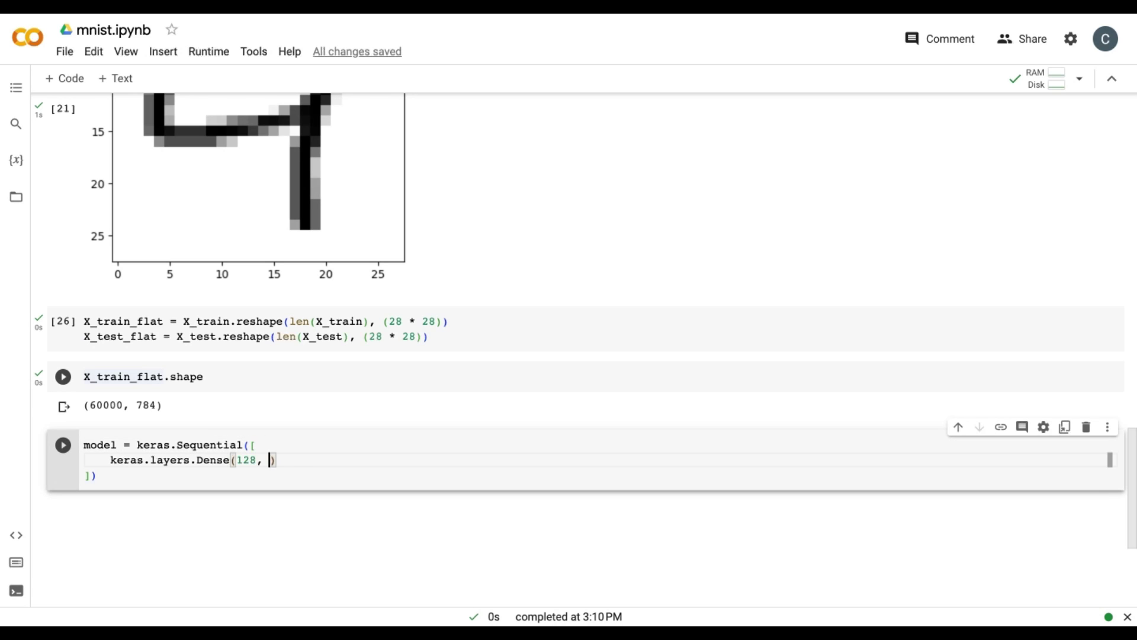
text(input_shape=(784,), )
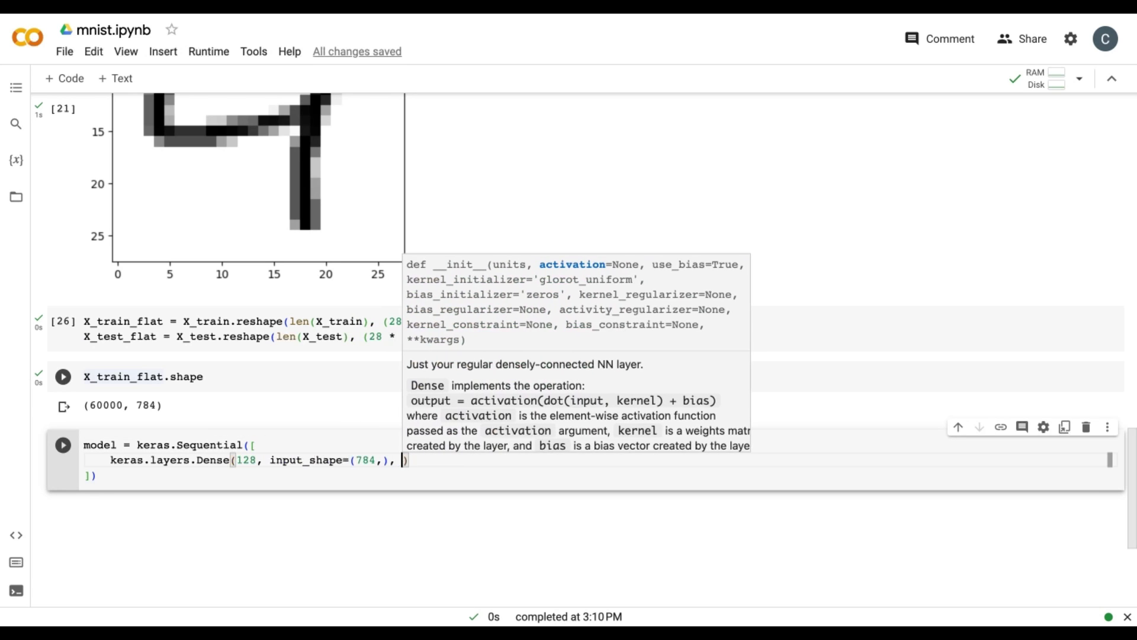
text(activation='relu'),)
key(Return)
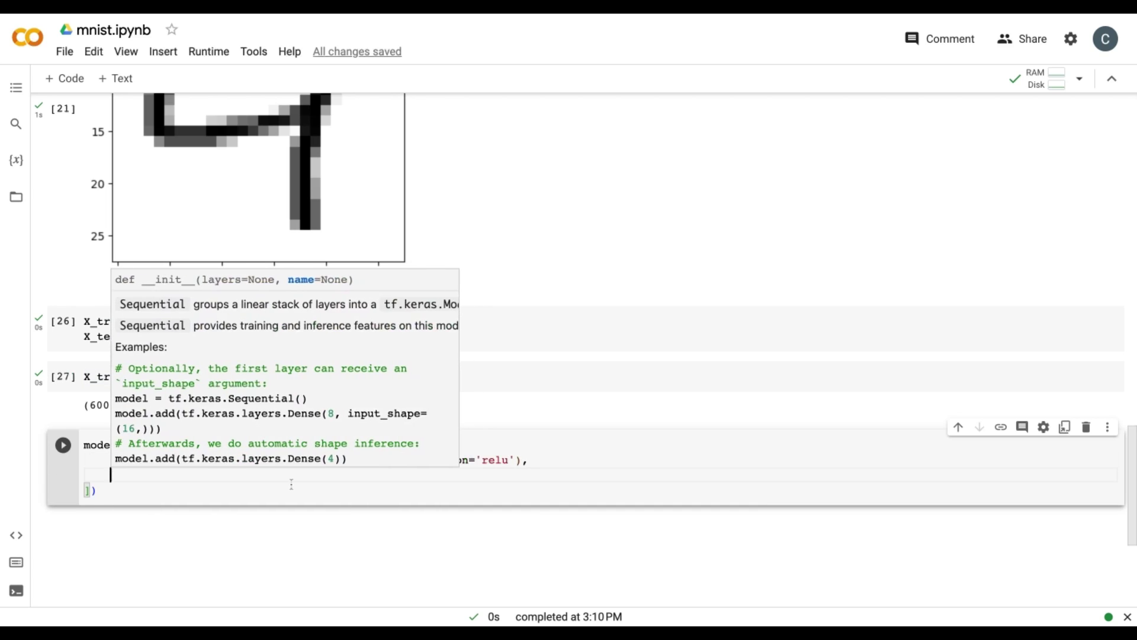
key(Escape)
key(ctrl+v)
key(Return)
key(ctrl+v)
key(Return)
key(ctrl+v)
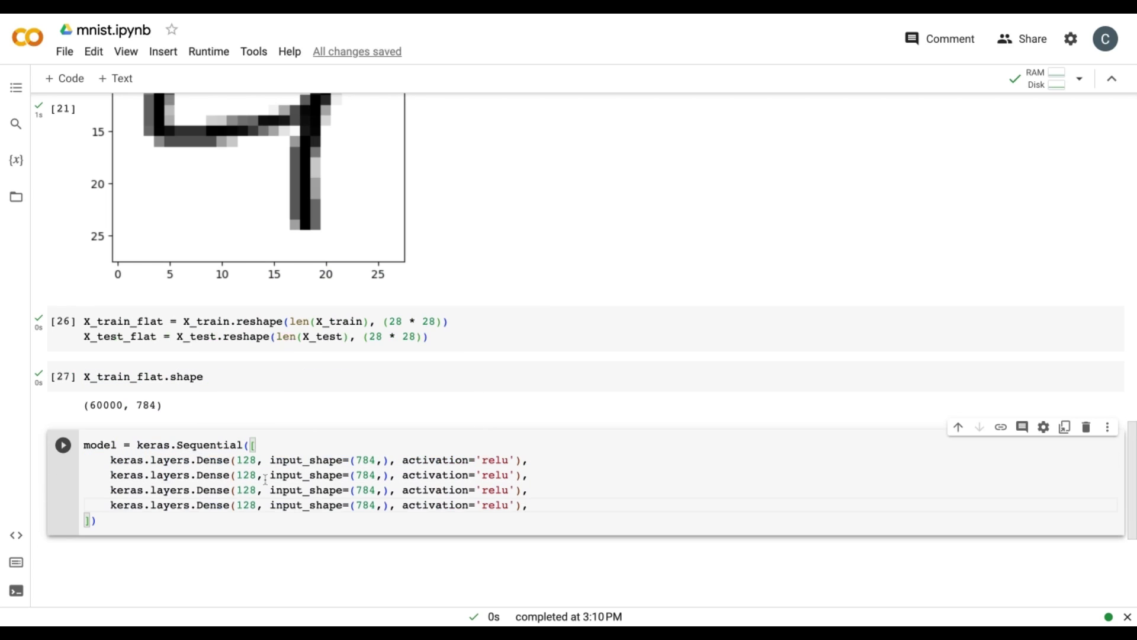
drag(268, 475, 401, 475)
key(BackSpace)
double_click(246, 474)
text(64)
double_click(246, 489)
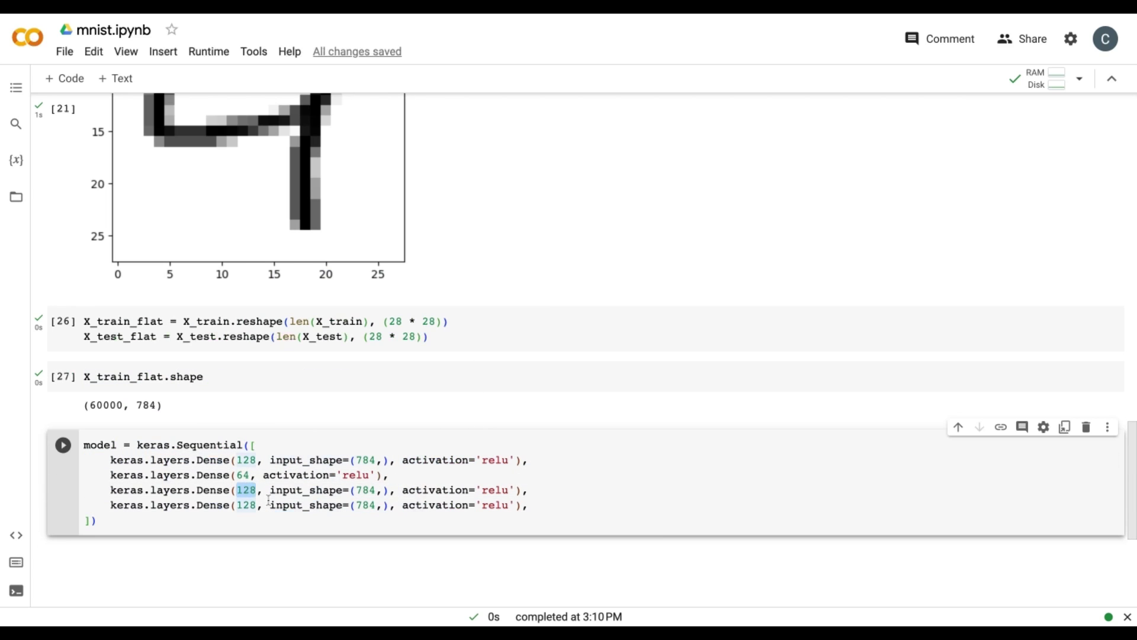
text(3210)
key(BackSpace)
mouse_move(268, 490)
mouse_down()
mouse_move(401, 490)
mouse_move(394, 505)
mouse_up()
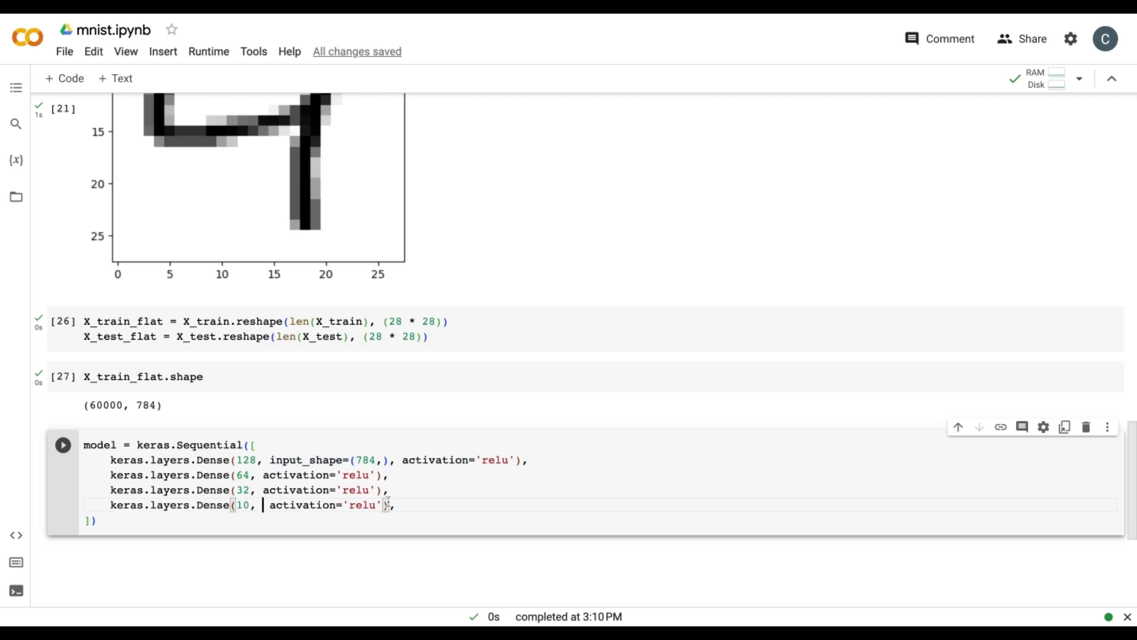
key(BackSpace)
double_click(362, 505)
text(softmaxsigmoid)
double_click(356, 474)
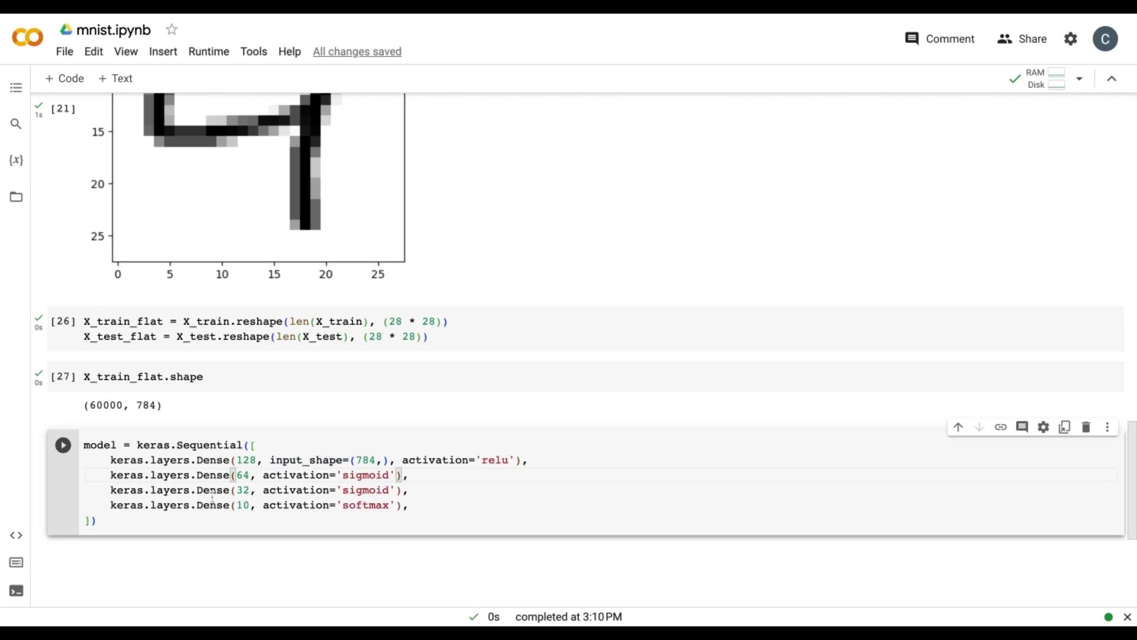
scroll(212, 498, down, 1)
Add model.compile with the adam optimizer, loss and metrics, then start model.fit on X_train_flat
click(100, 462)
key(Return)
key(Return)
text(model.compile()
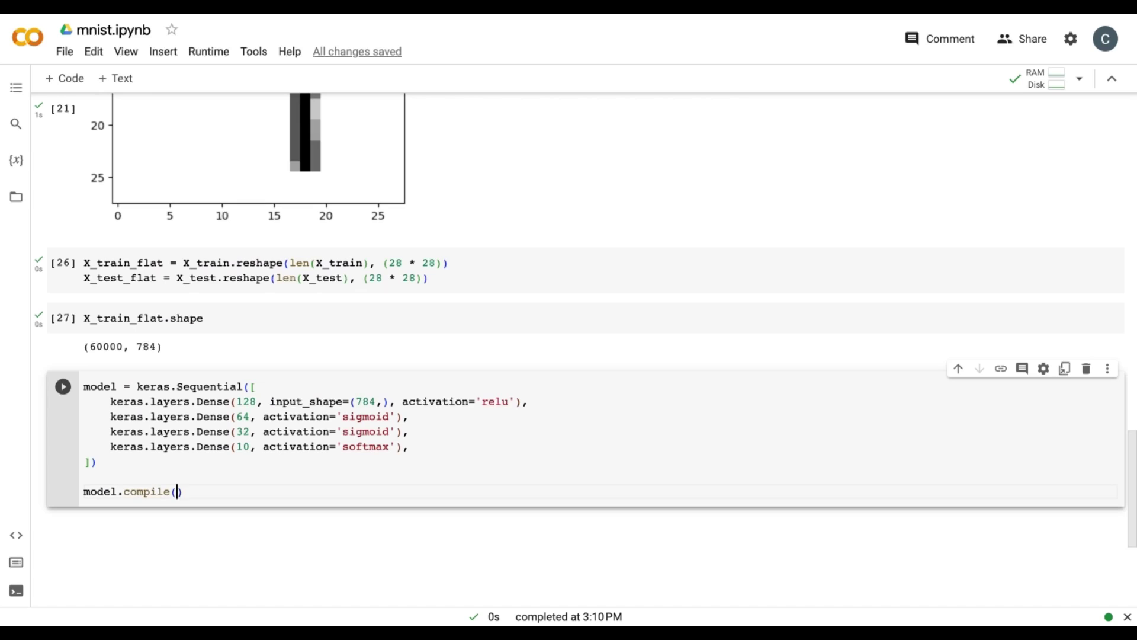
key(Return)
text(optimizer='adam',)
key(Return)
text(loss=')
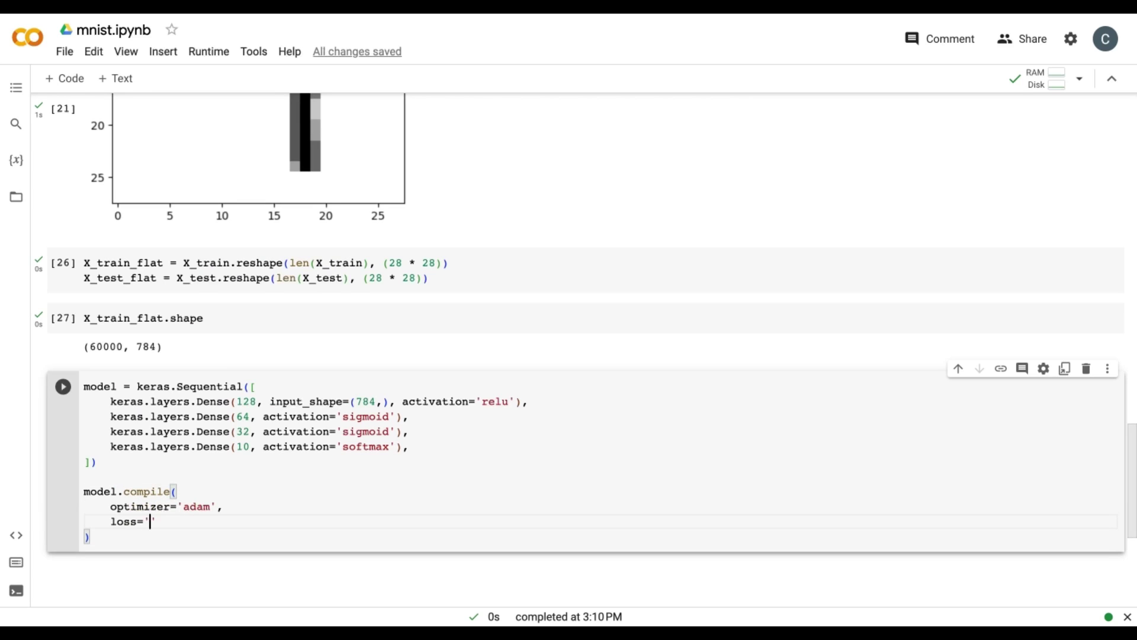
text(sparse_categorical_crossentropy',)
key(Return)
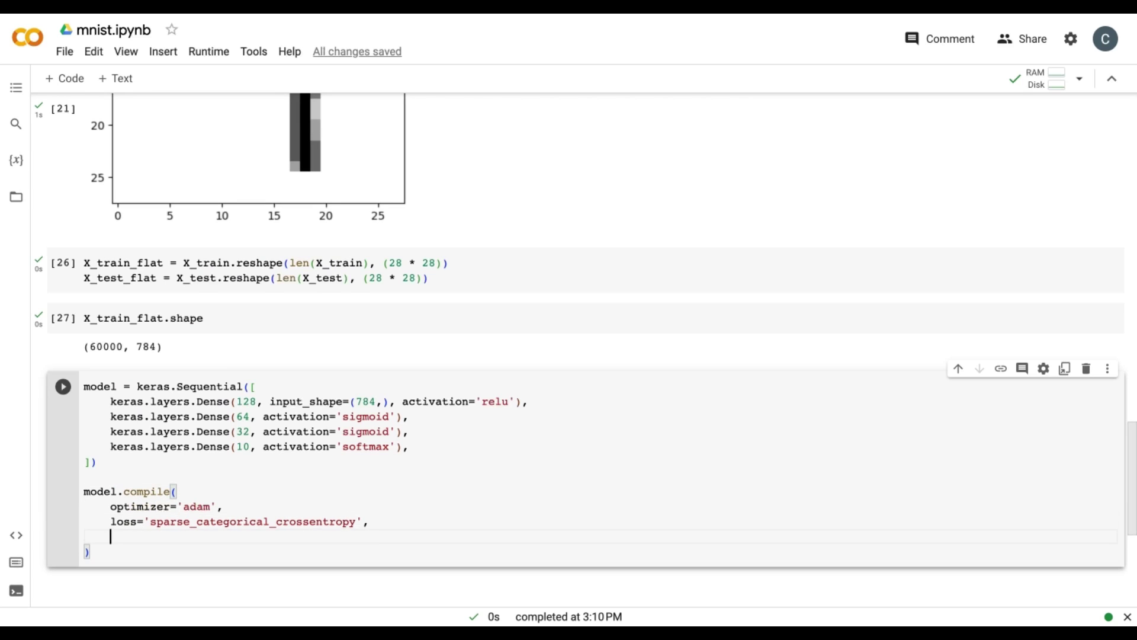
text(metrics=['accuracy'])
key(Down)
key(Return)
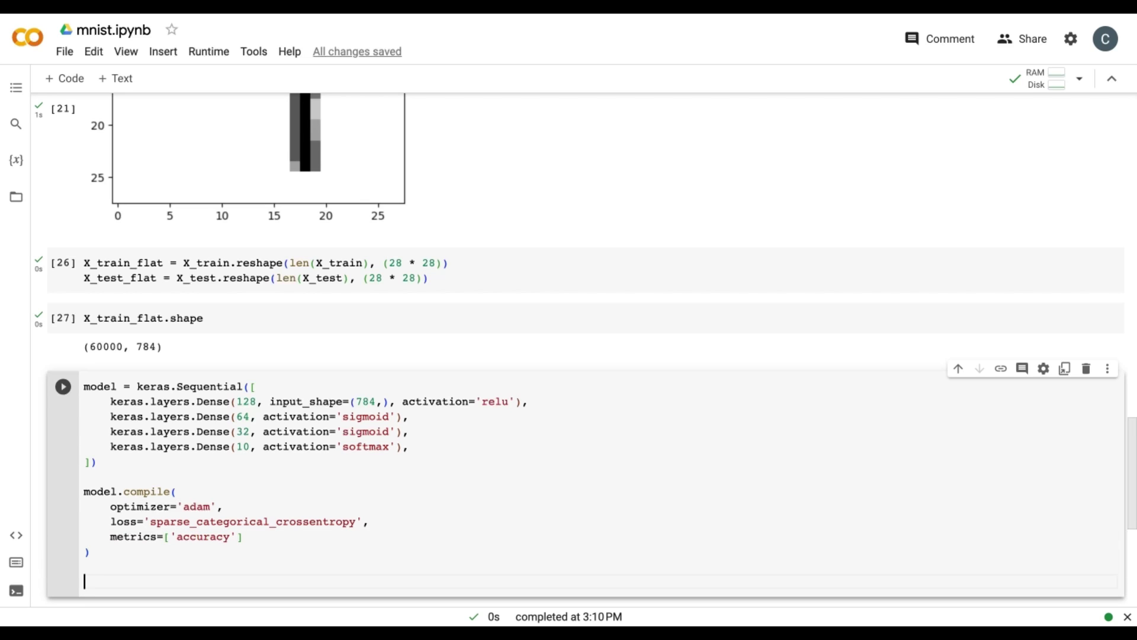
text(model.fit(X_train_flat, y_train, epochs)
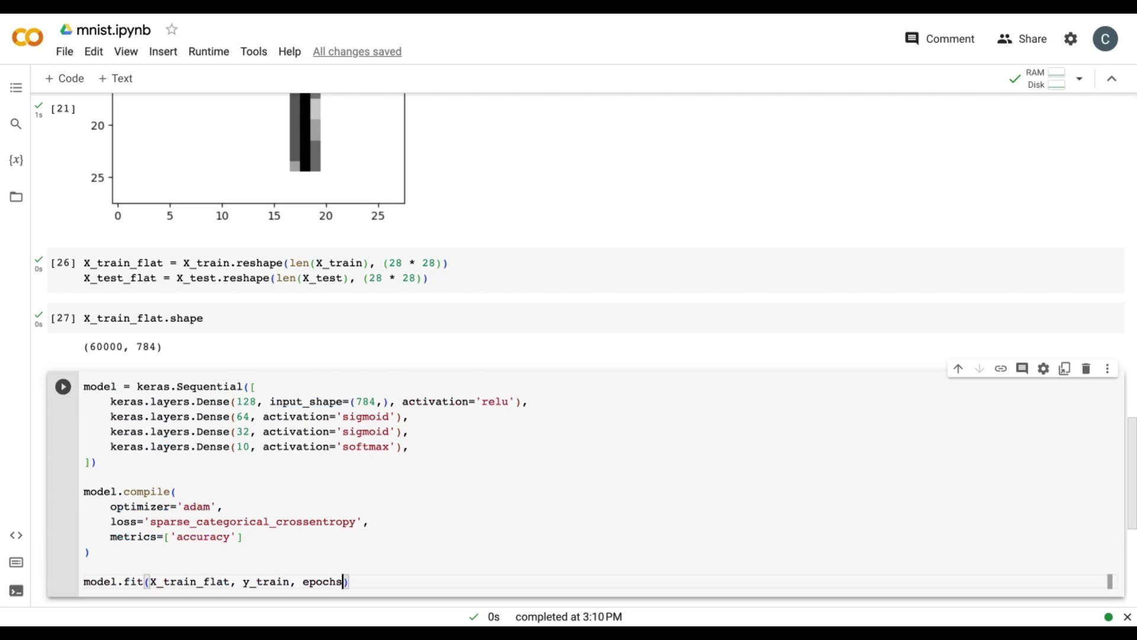
text(=5)
scroll(347, 606, down, 2)
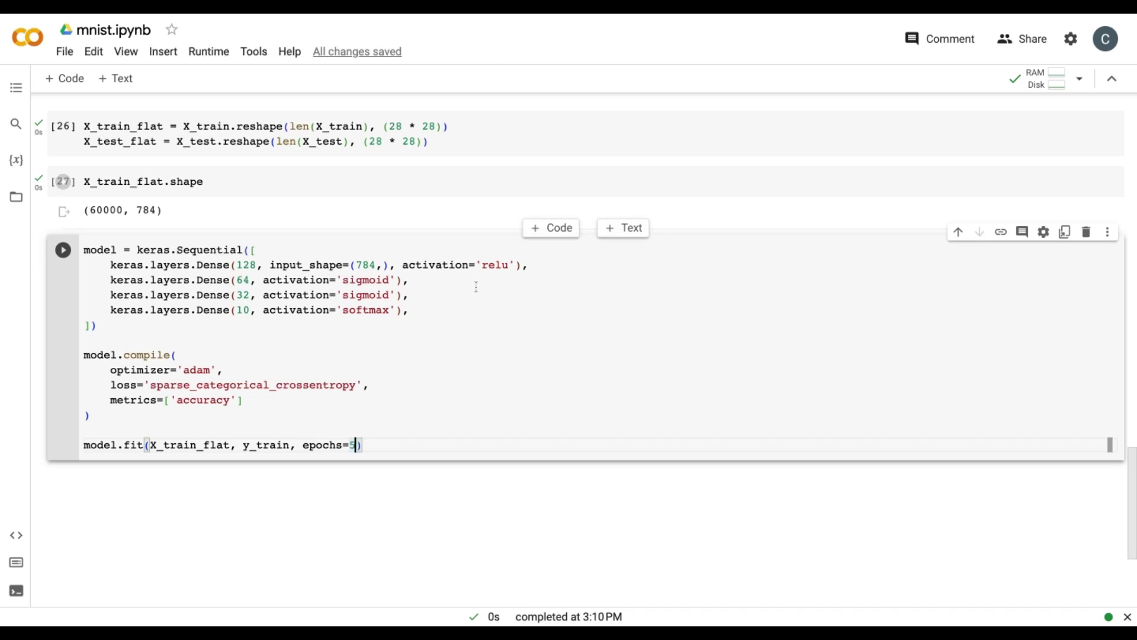
double_click(500, 267)
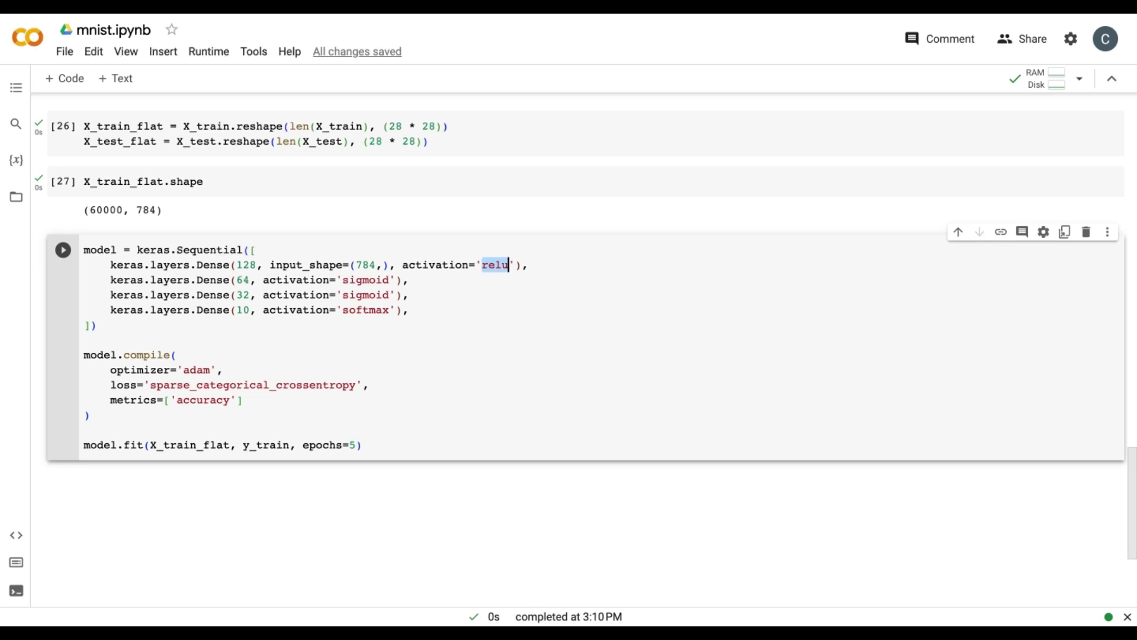
double_click(365, 282)
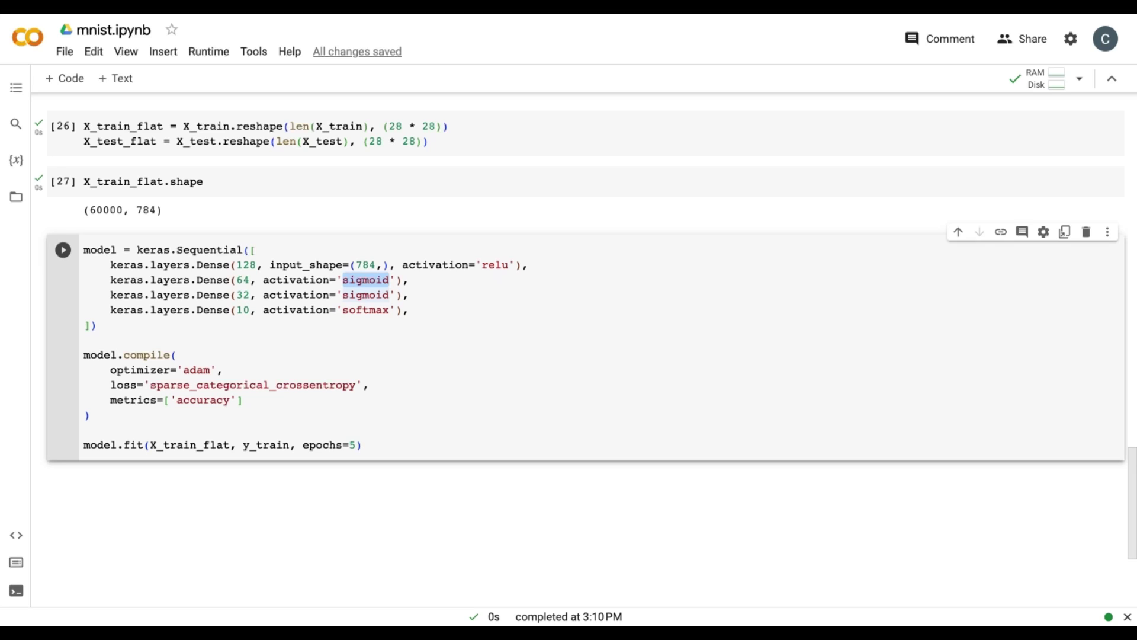
double_click(362, 310)
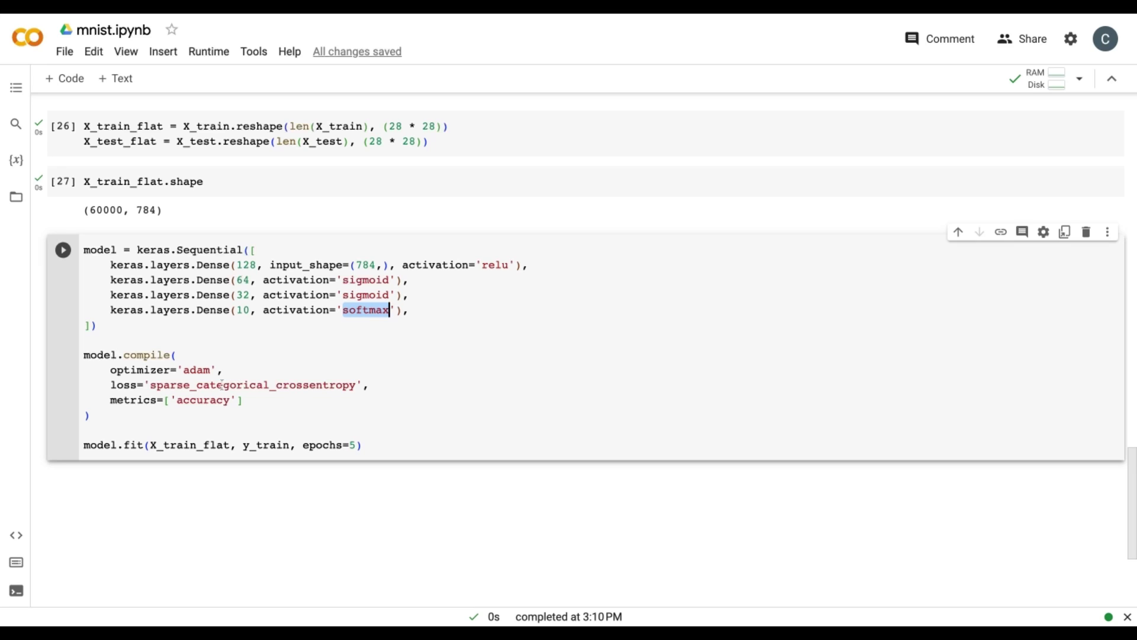
double_click(192, 369)
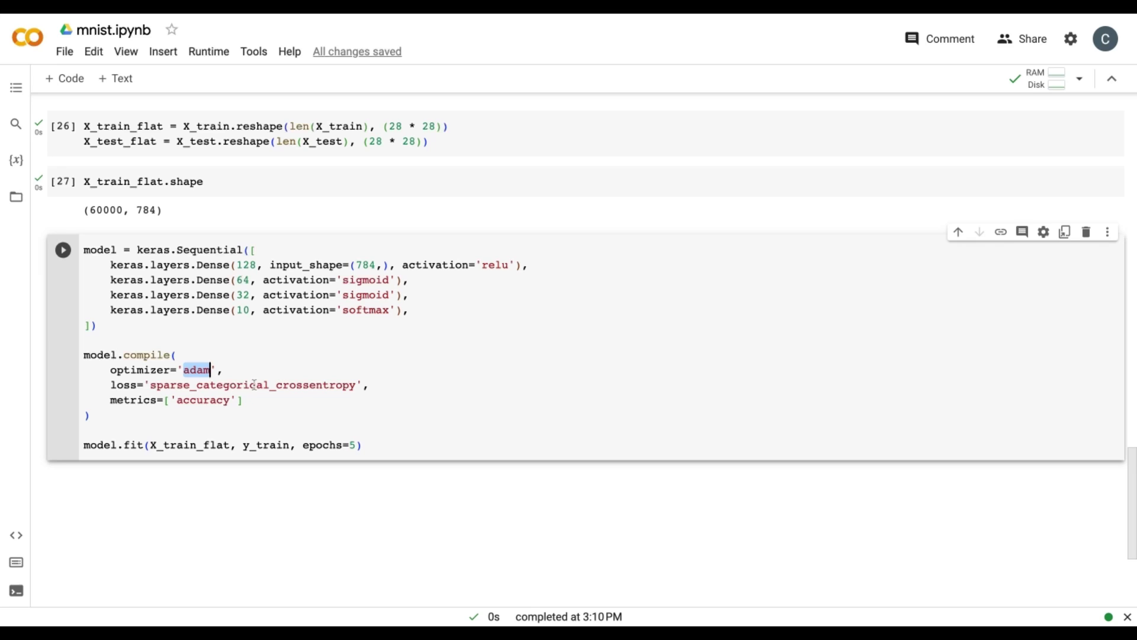
double_click(254, 384)
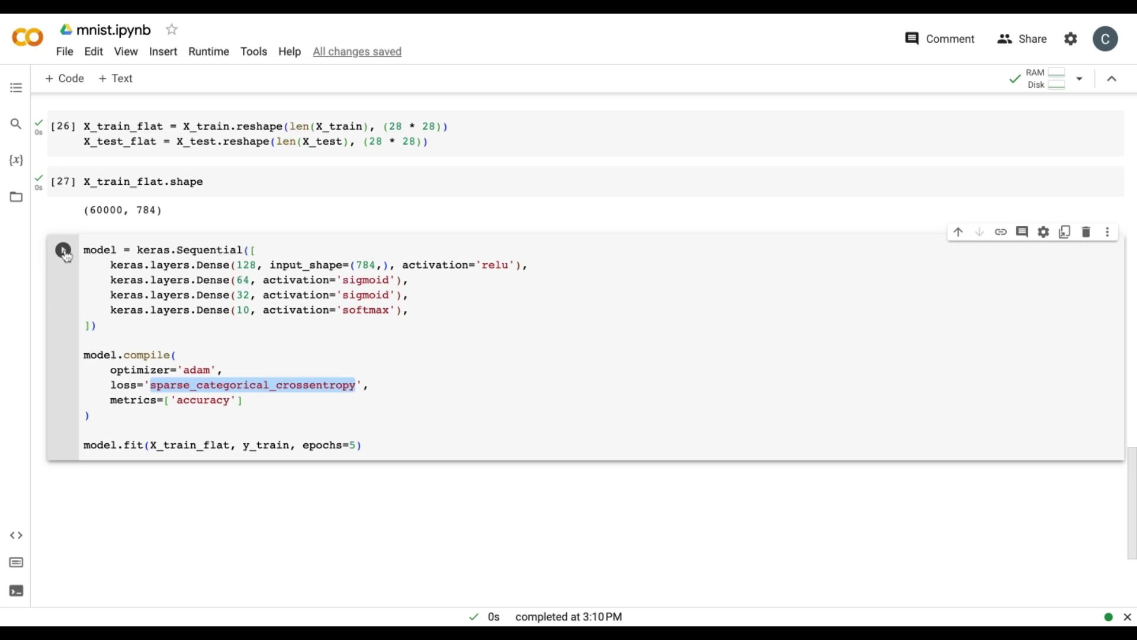
Run the training cell through all 5 epochs, finishing at loss 0.0502 and accuracy 0.9852
click(63, 250)
scroll(356, 296, down, 3)
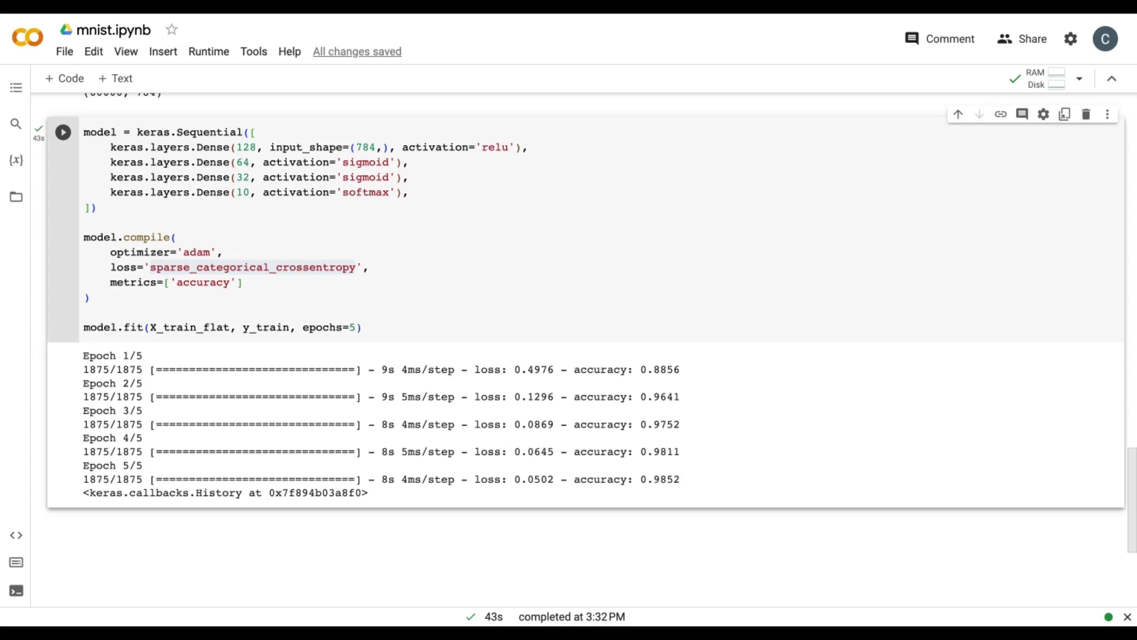
Add and run model.evaluate(X_test_flat, y_test), giving loss 0.0857 and accuracy 0.9752
click(64, 78)
text(model.)
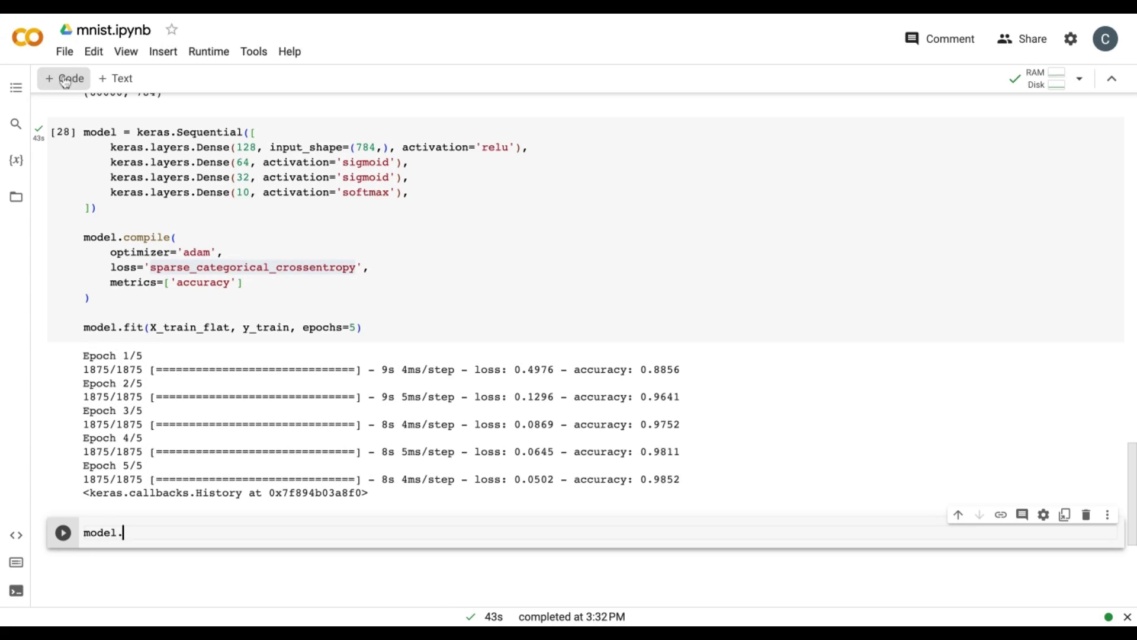
text(evaluate(X)
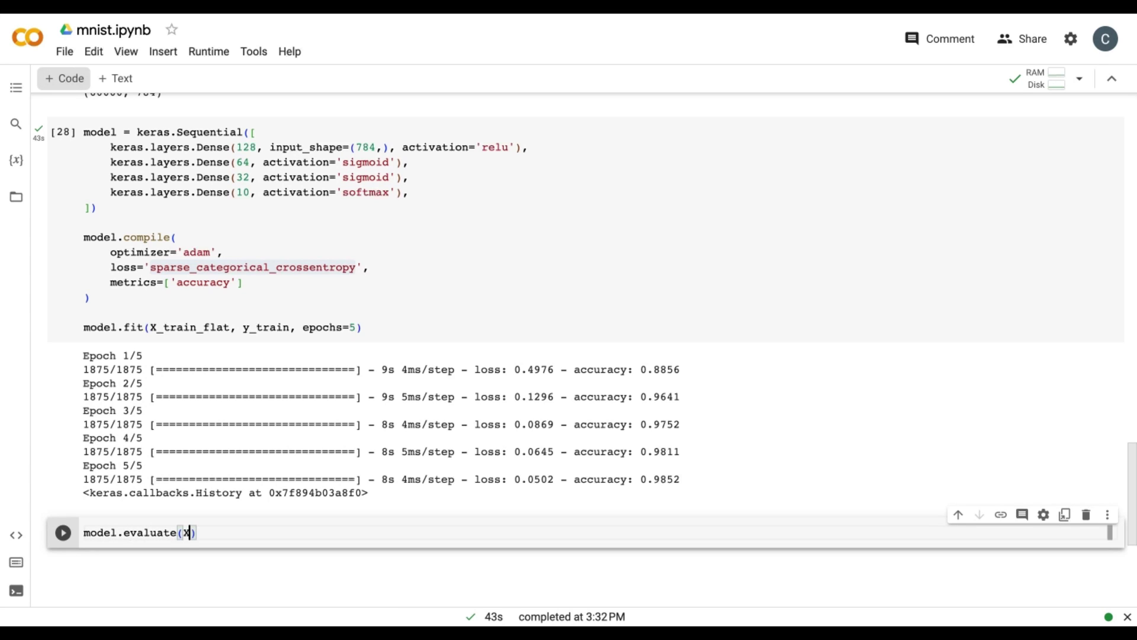
text(_test_flat, )
text(y_test)
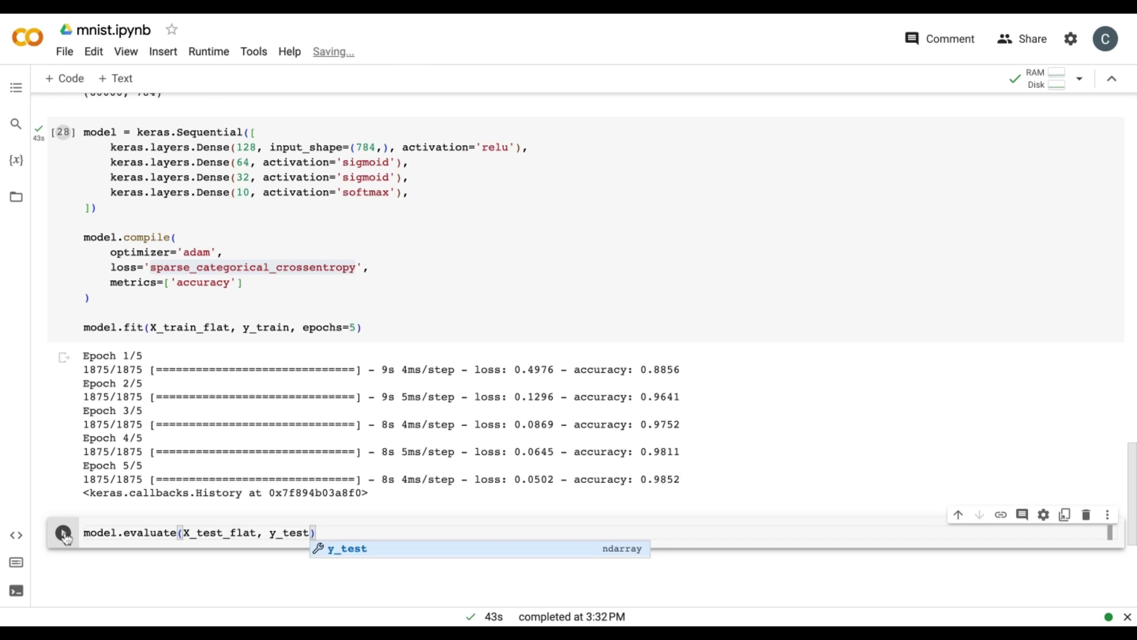
key(ctrl+Return)
scroll(236, 397, down, 2)
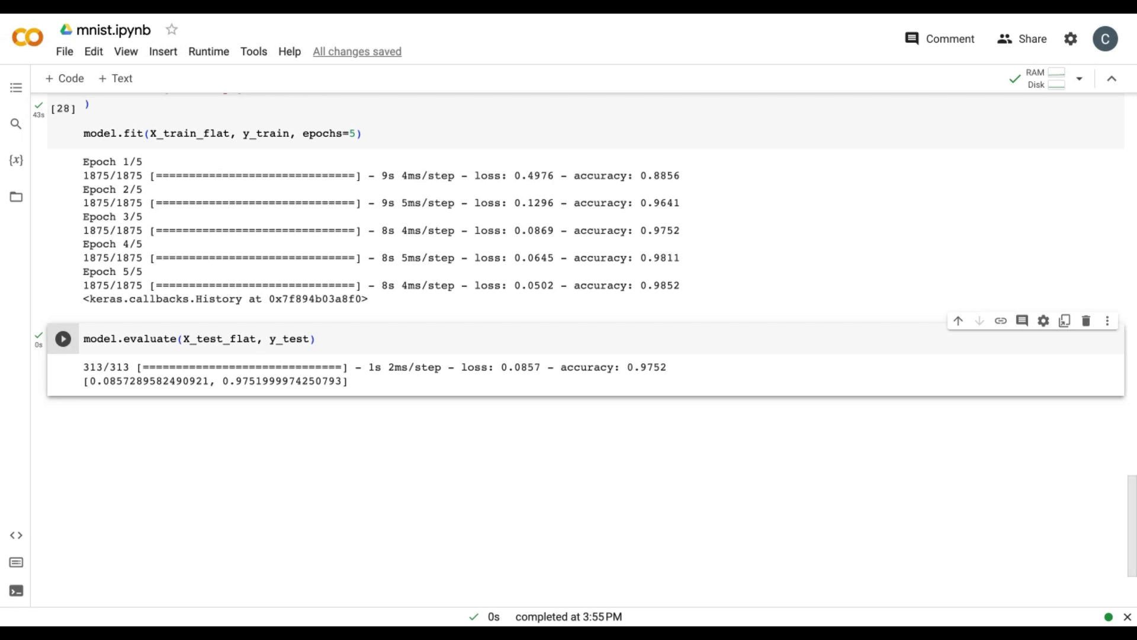
Add and run a cell computing y_pred from X_test_flat and y_pred_labels with np.argmax
click(72, 79)
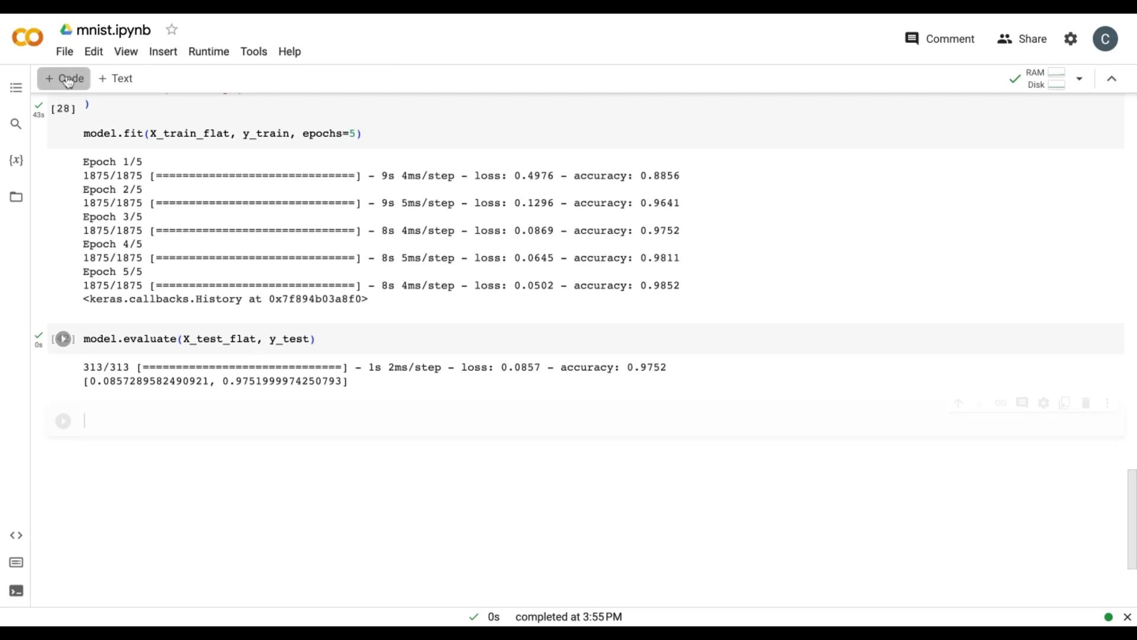
text(y_pred = model.predic)
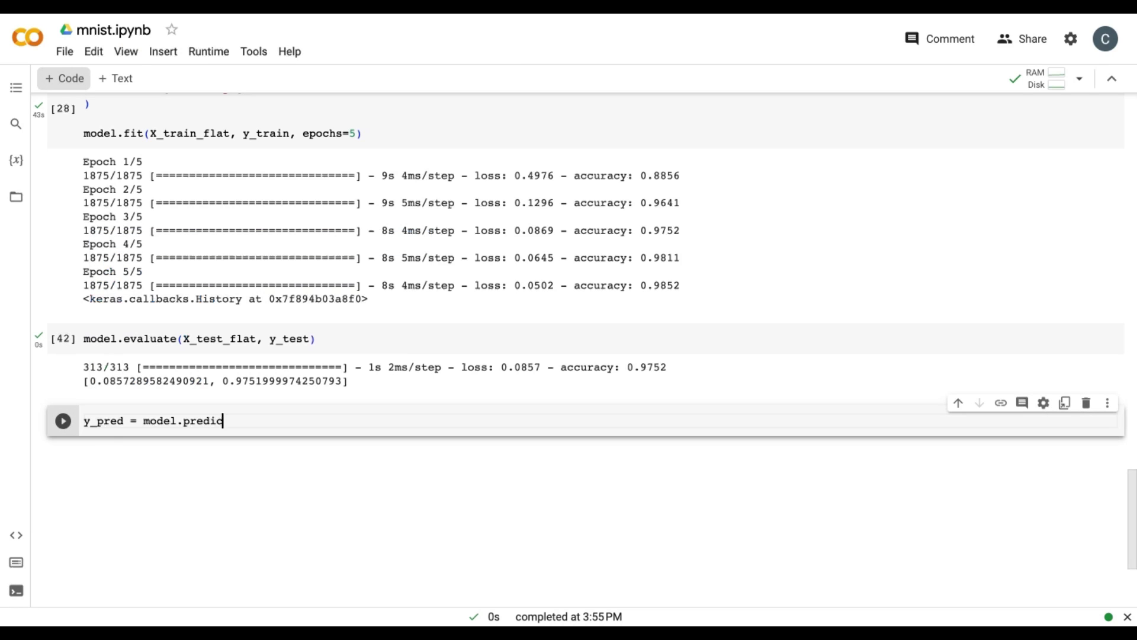
text(t(X_test_flat))
key(Return)
text(y_)
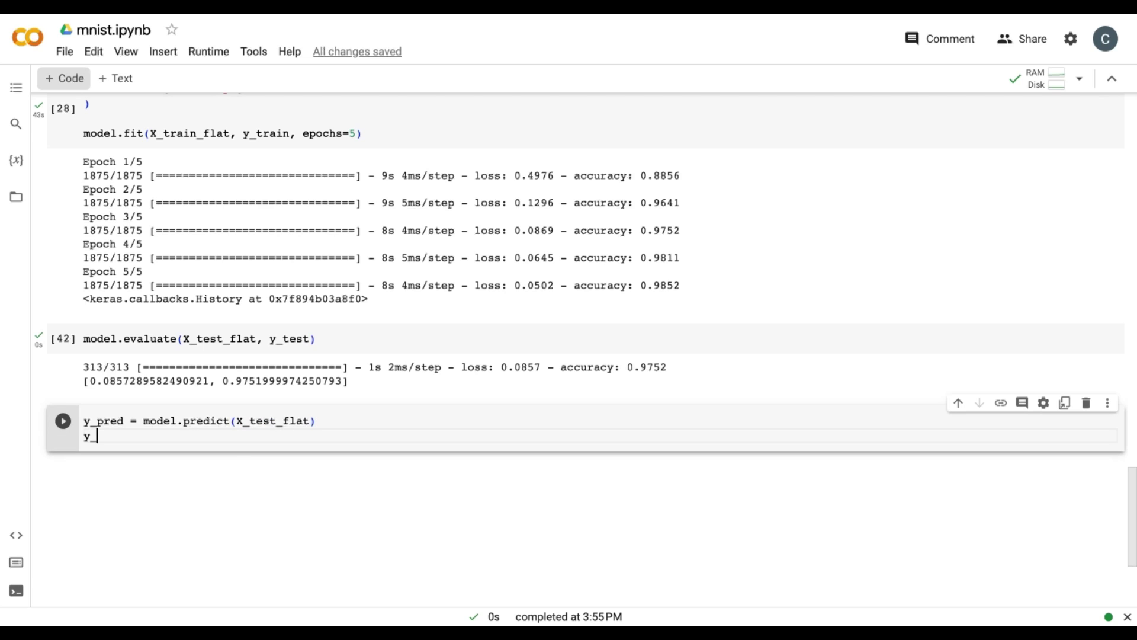
text(pred_labels = [np.argmax(i)
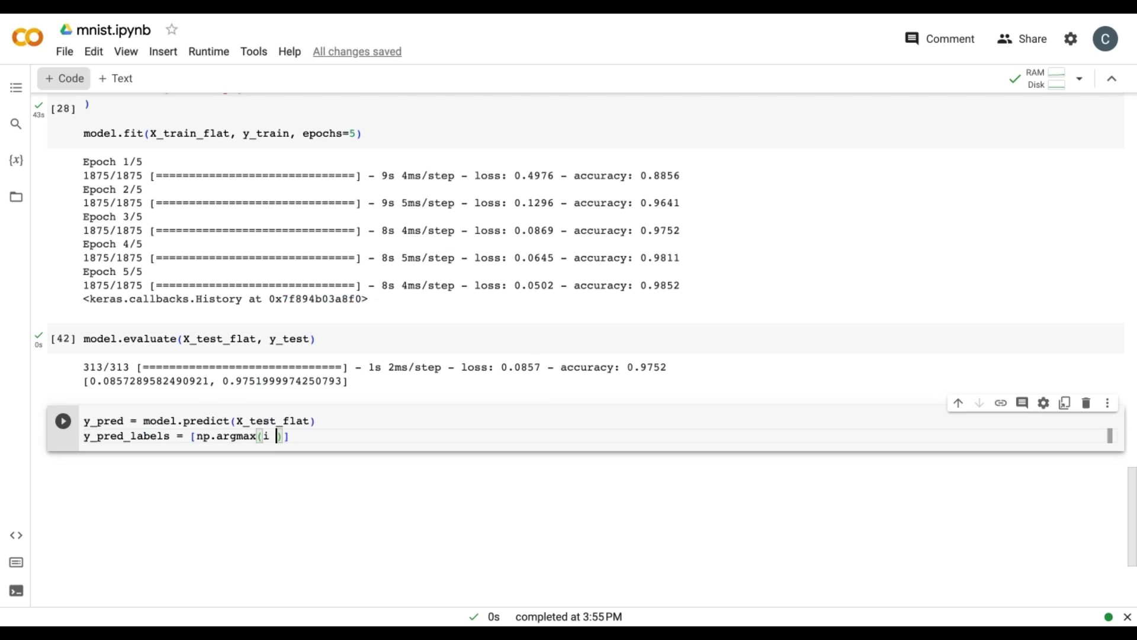
text() for i in y_pred)
key(ctrl+Return)
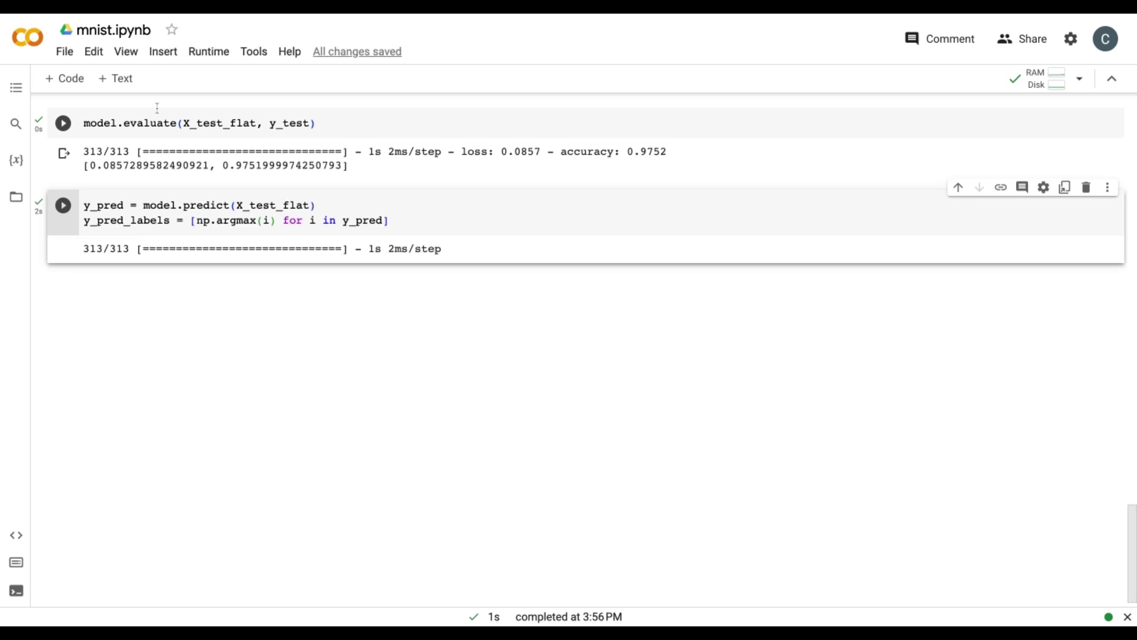
Add and run a cell plotting tf.math.confusion_matrix(y_test, y_pred_labels) as an annotated heatmap
click(65, 79)
text(confusion_matrix)
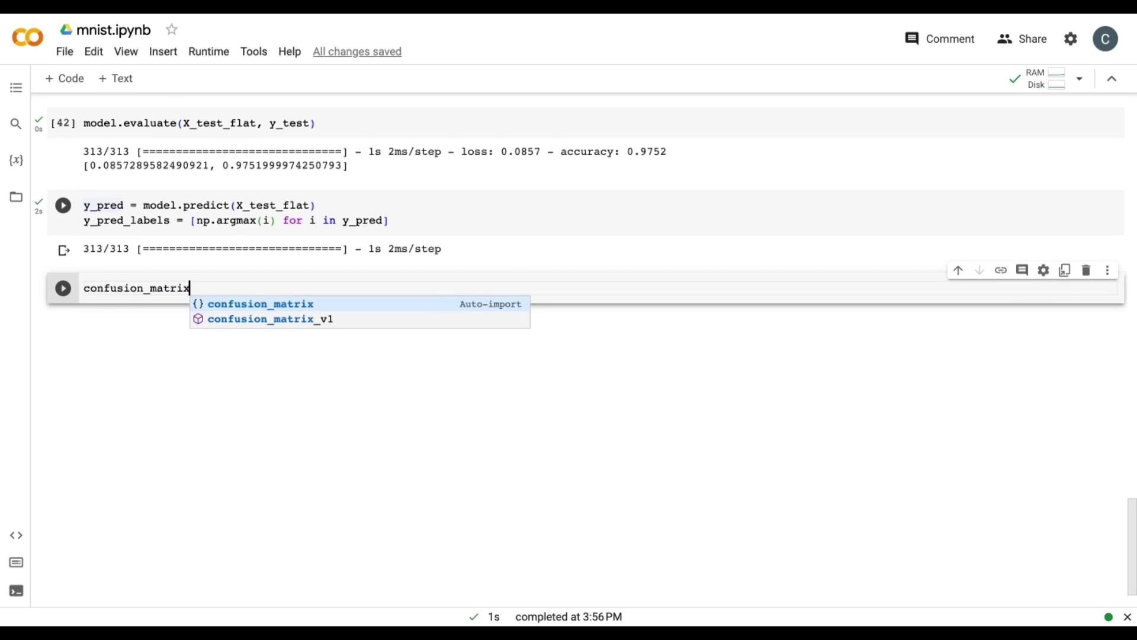
text( = tf.math.confusion_matrix(labels=)
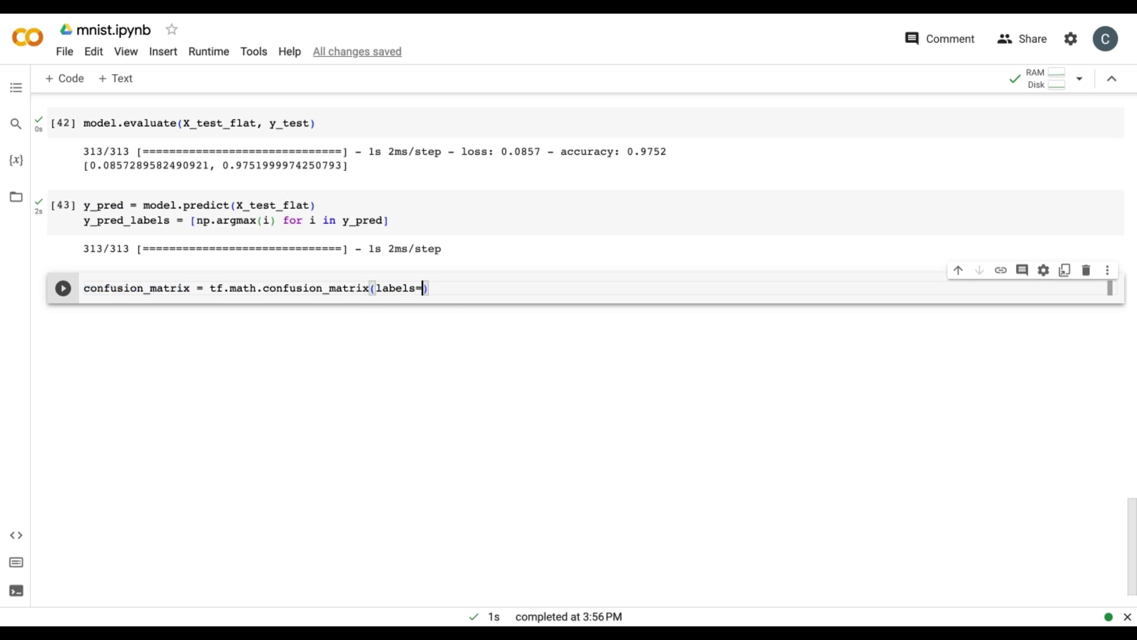
text(y_test, predictions=y_pred_)
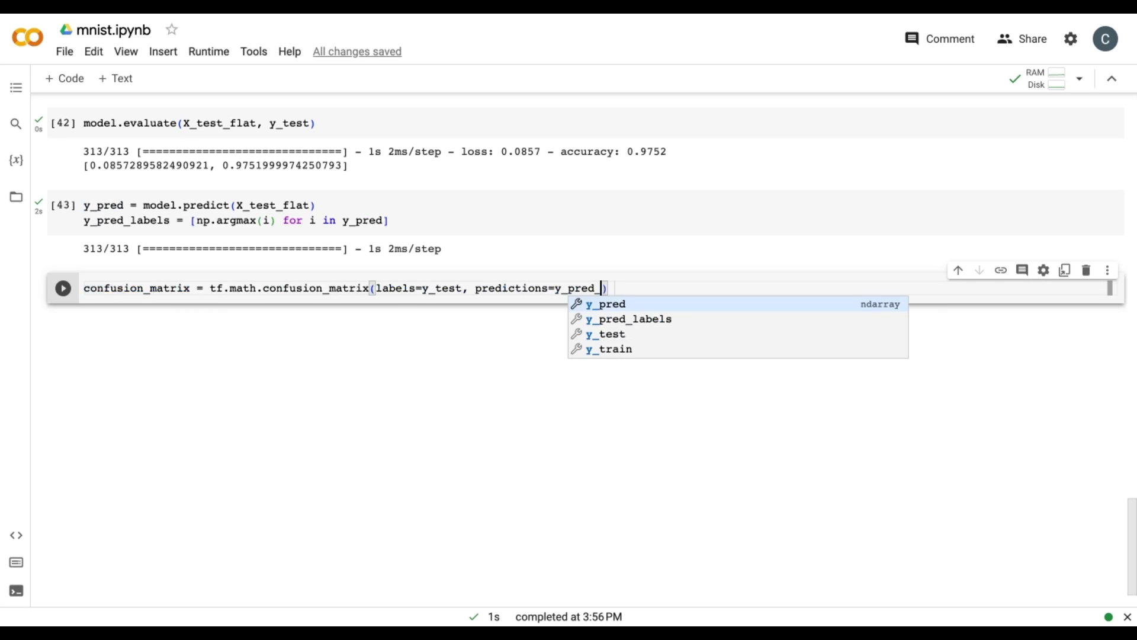
key(Delete)
text(_labels))
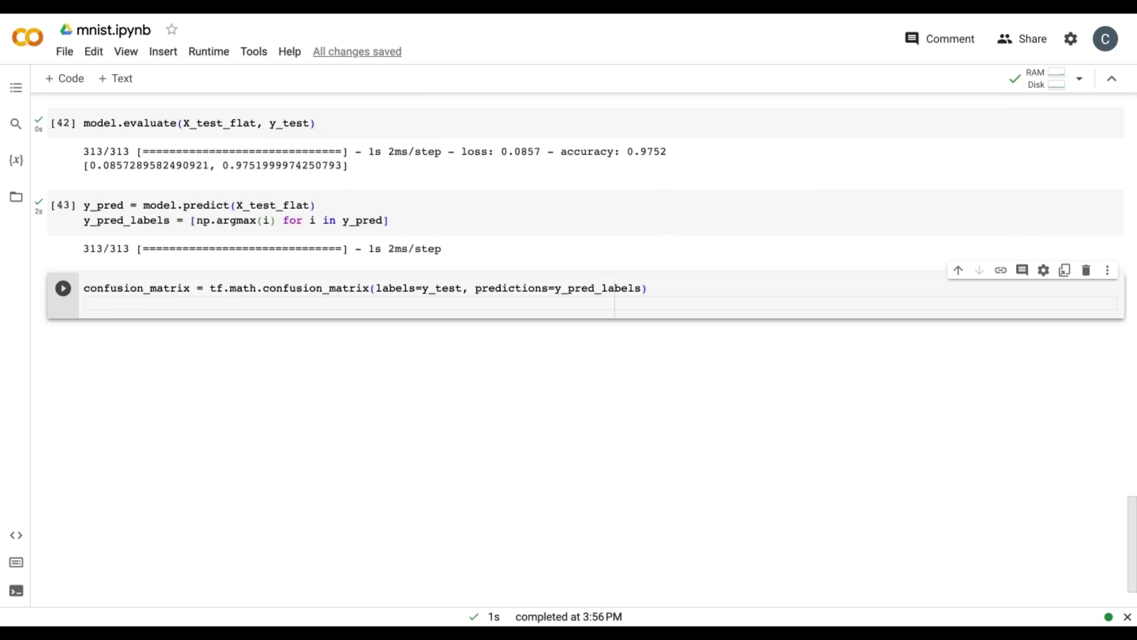
key(Return)
text(sn.heatmap(confusion_matrix, annot=Tr)
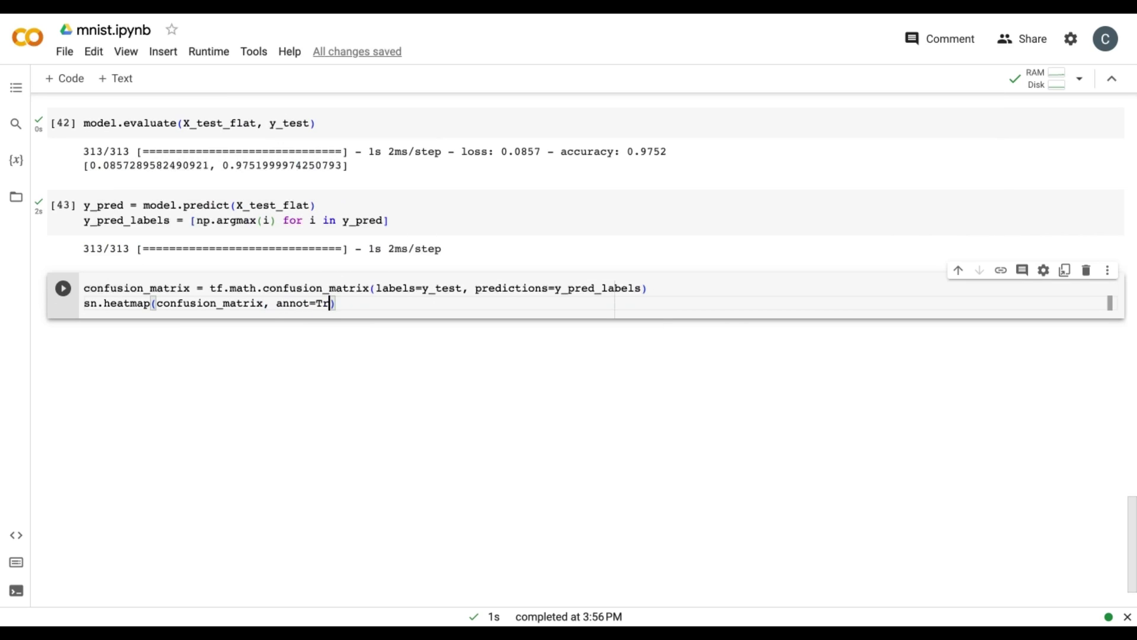
text(ue, fmt='d')
click(60, 305)
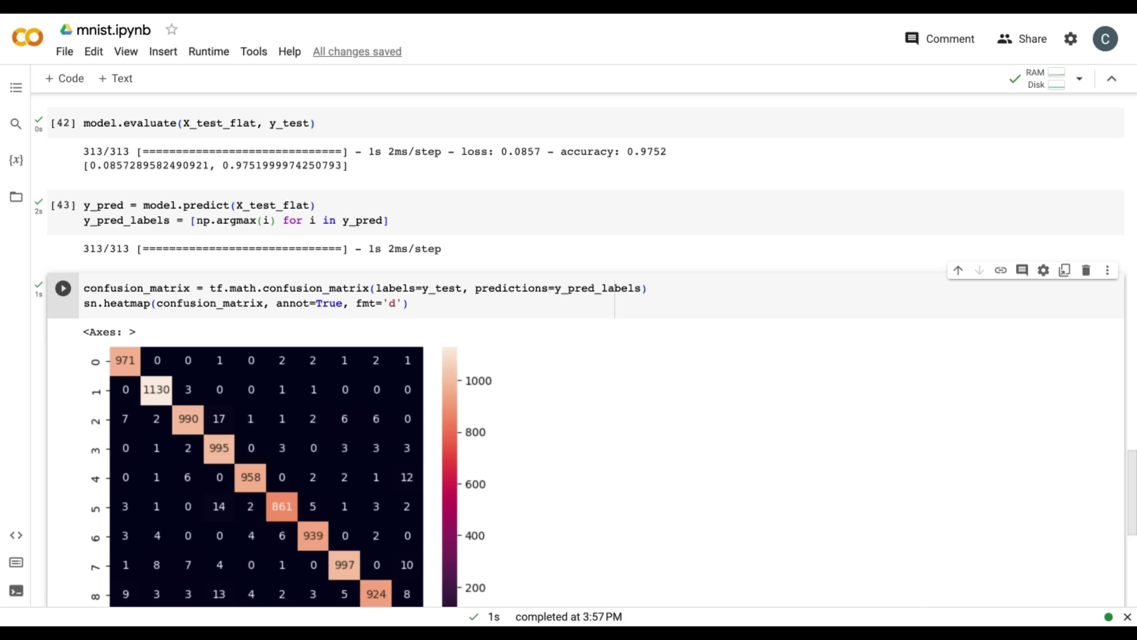
scroll(714, 355, down, 2)
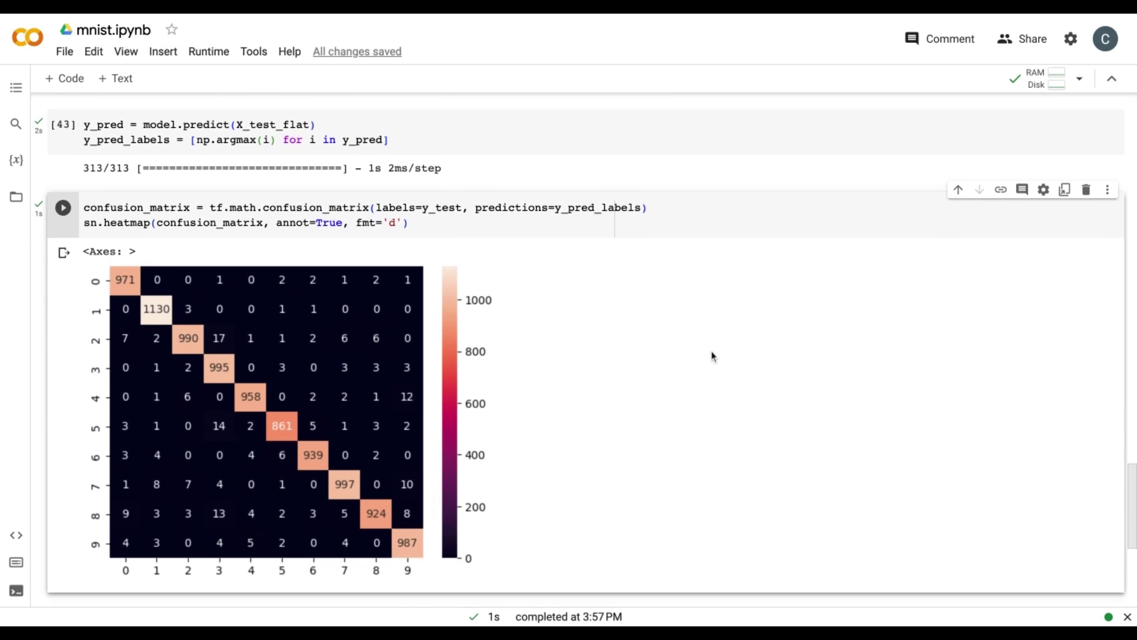